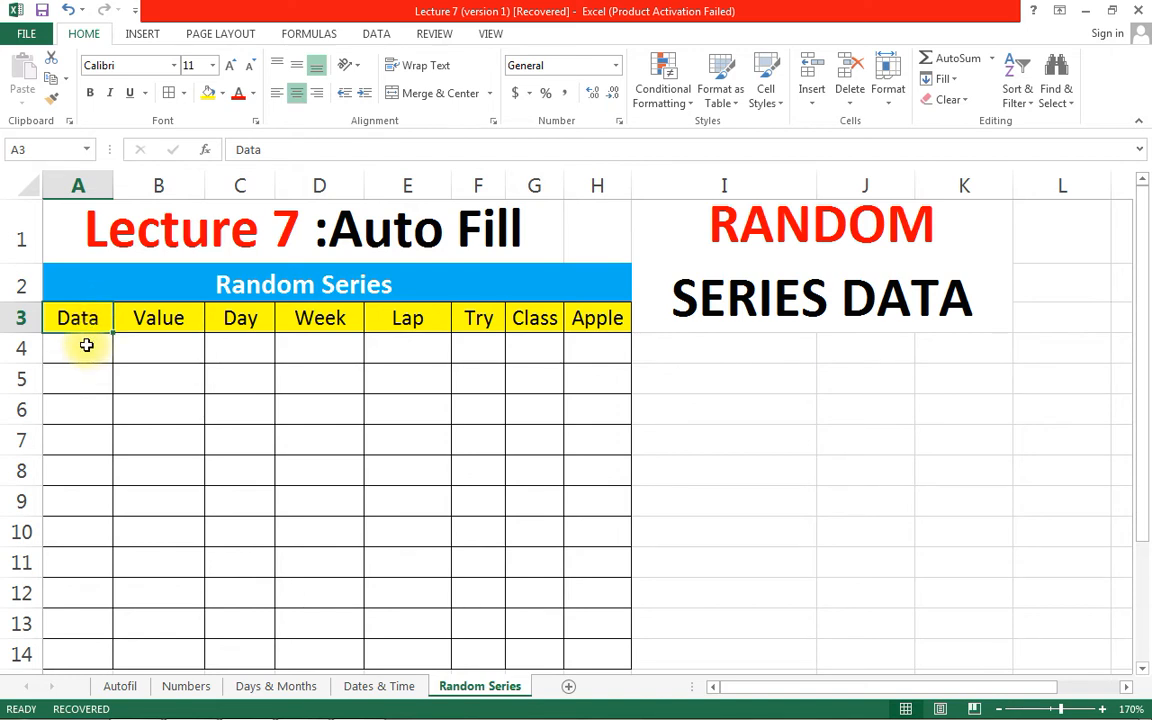
Enter Data 1 in A4, fill the series down to A14 and widen column A to fit the entries
{"action": "left_click", "coordinate": [83, 352]}
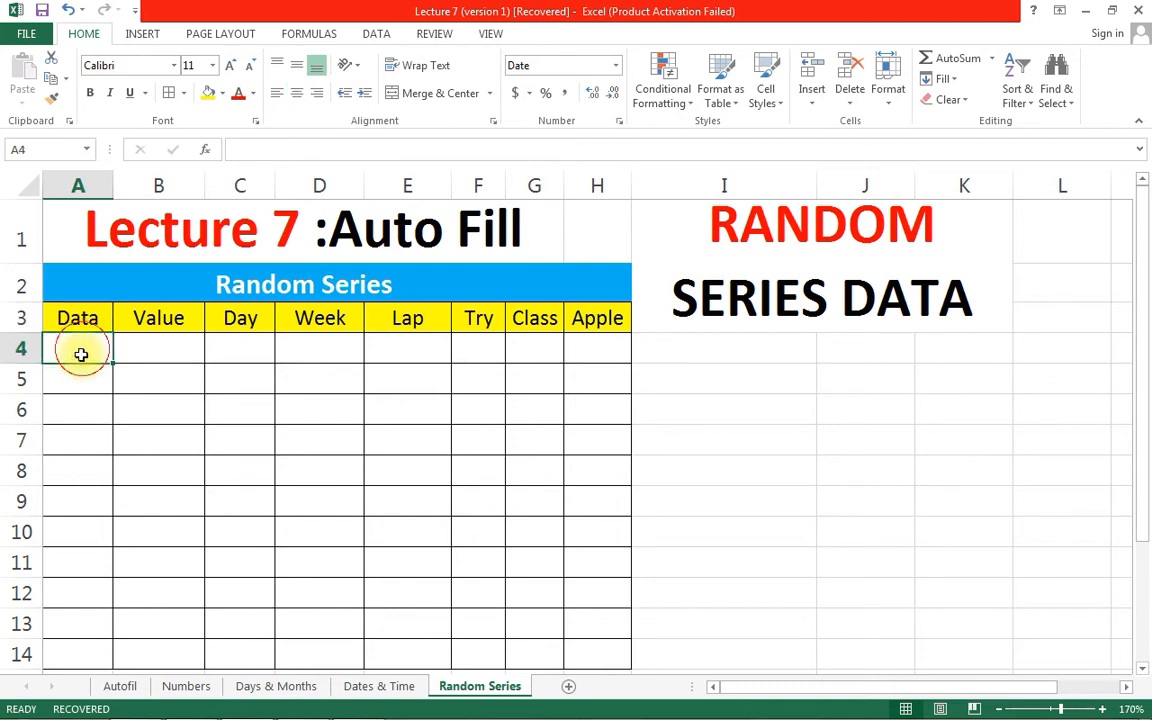
{"action": "type", "text": "Data 1"}
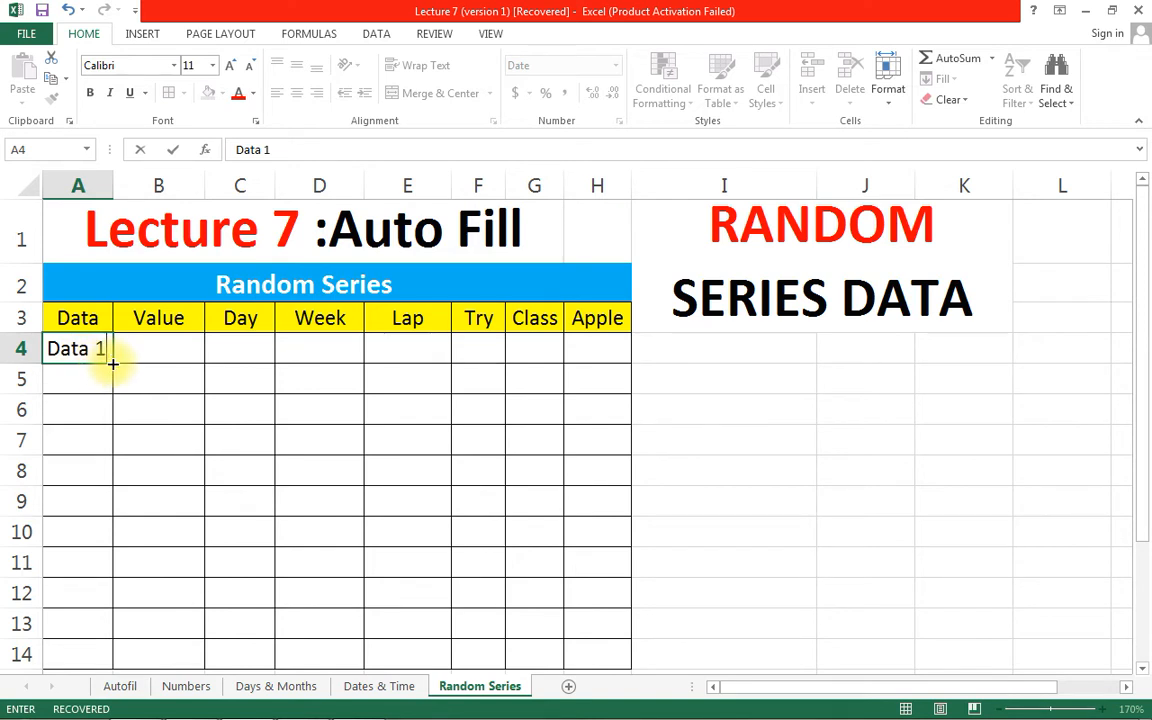
{"action": "left_click_drag", "start_coordinate": [113, 364], "coordinate": [90, 663]}
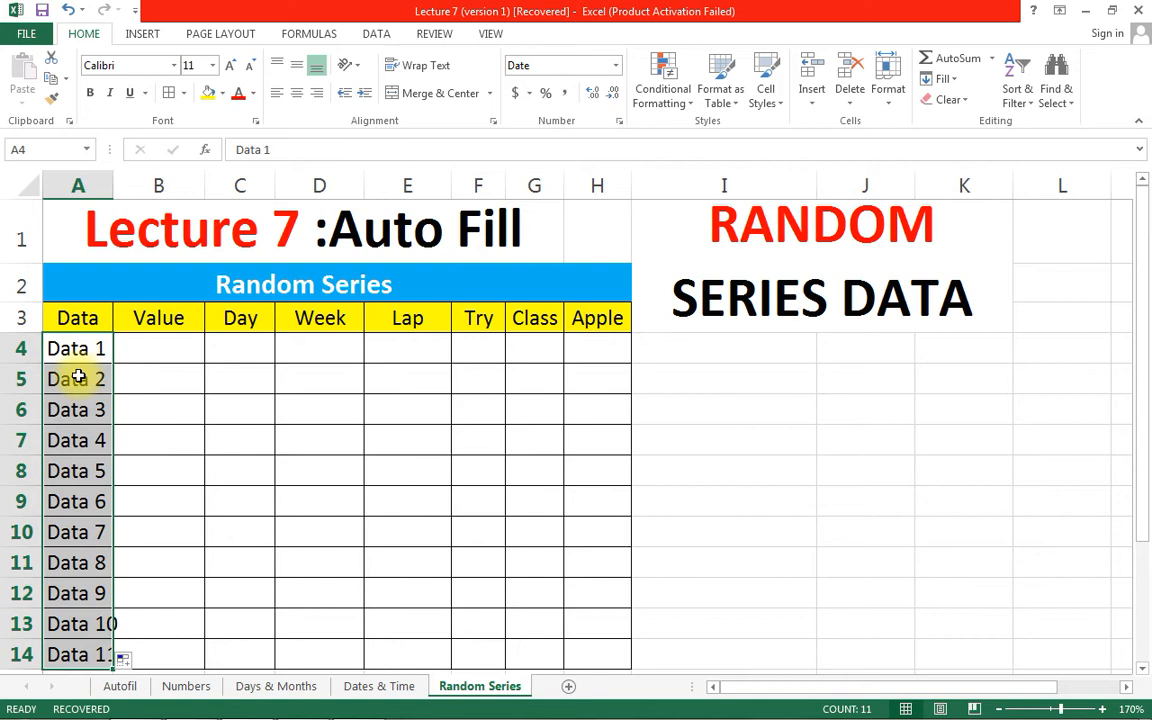
{"action": "left_click", "coordinate": [77, 622]}
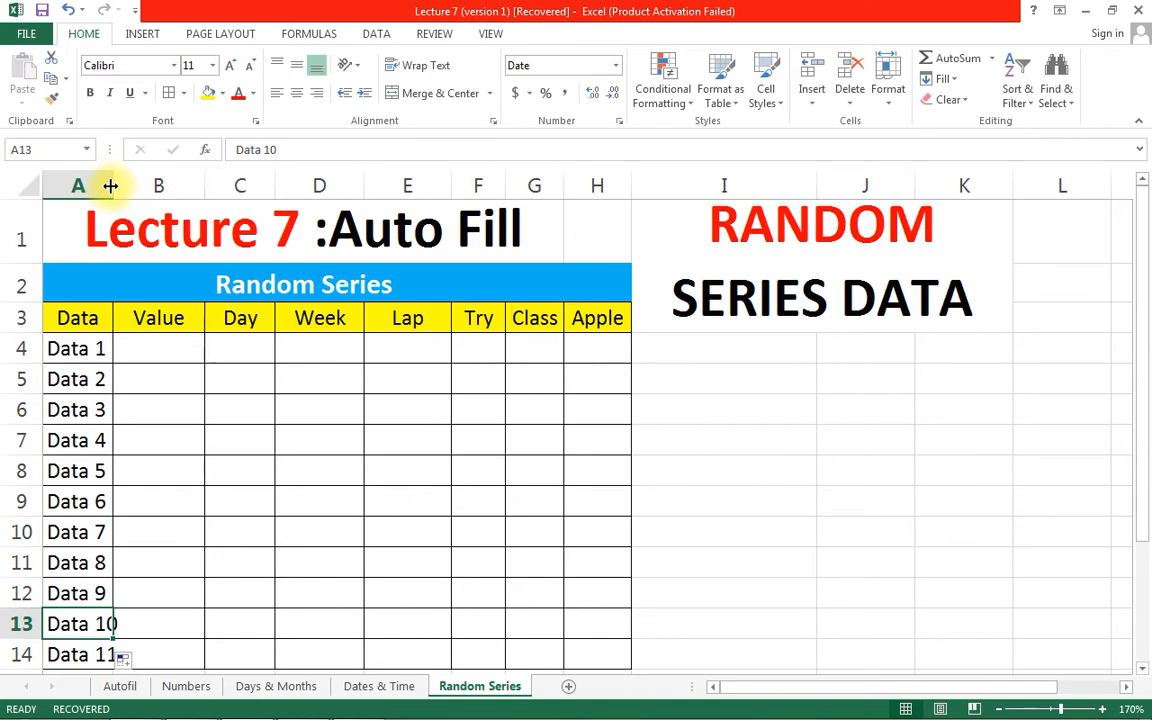
{"action": "left_click_drag", "start_coordinate": [112, 186], "coordinate": [123, 186]}
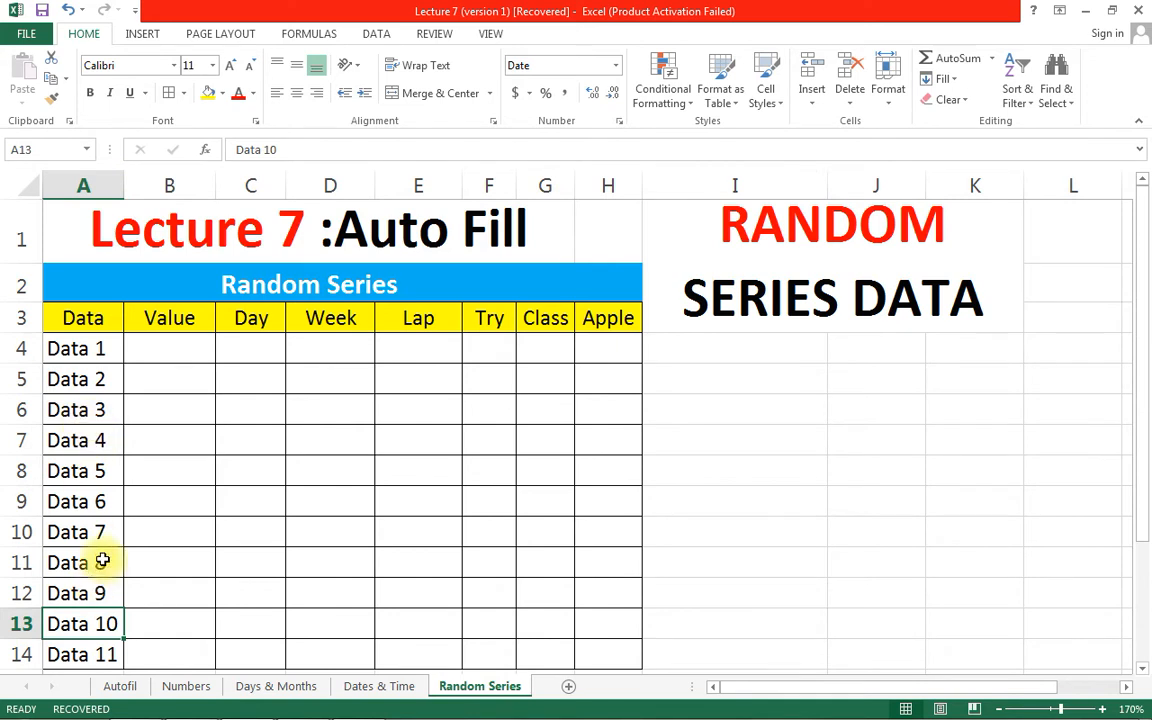
Enter Value 1 in B4 and auto-fill the series down to B14
{"action": "left_click", "coordinate": [152, 352]}
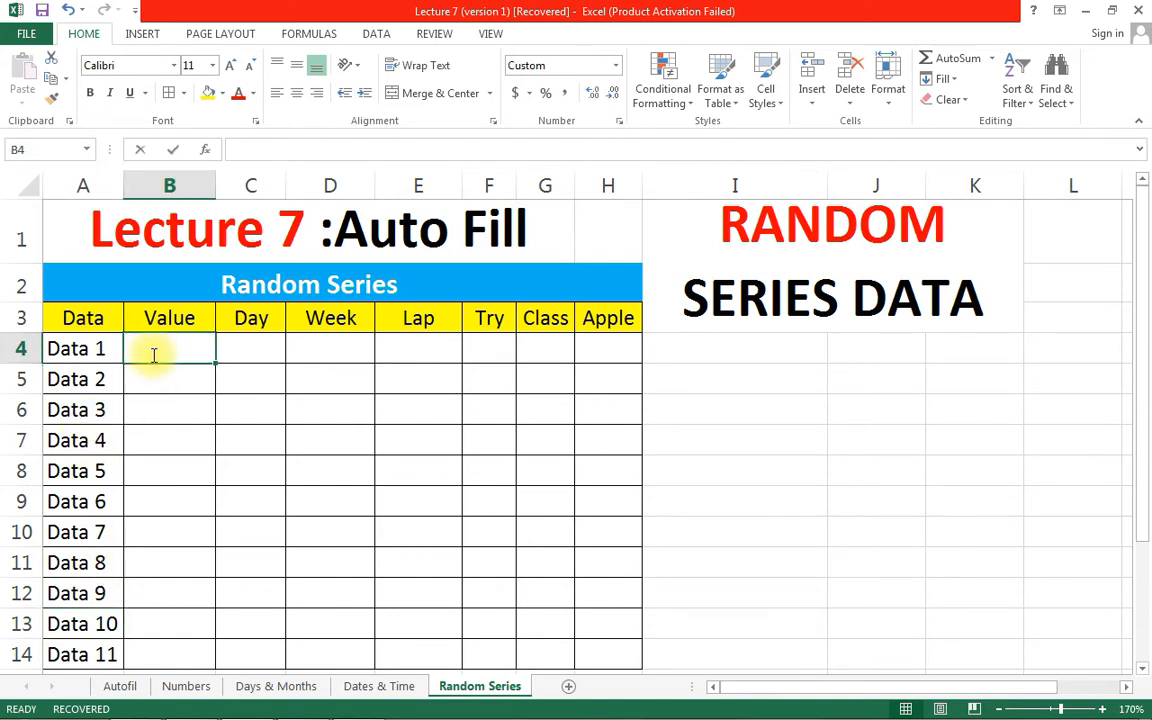
{"action": "type", "text": "Value1"}
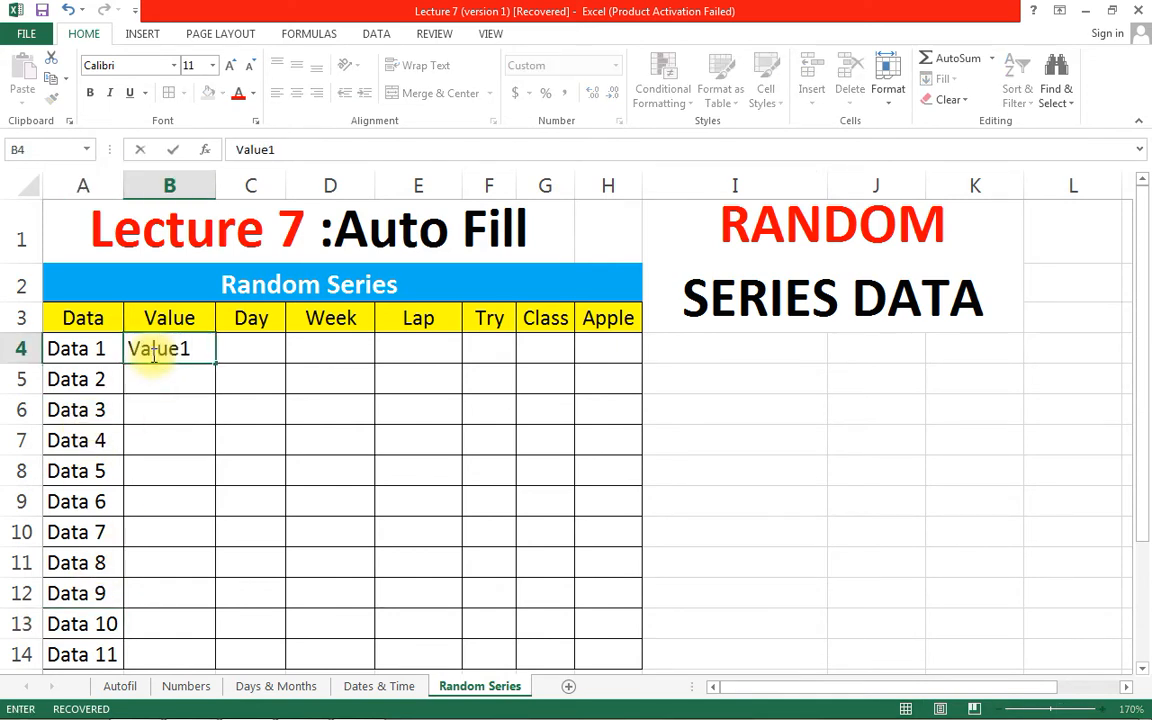
{"action": "key", "text": "BackSpace"}
{"action": "type", "text": "1"}
{"action": "left_click", "coordinate": [170, 376]}
{"action": "left_click", "coordinate": [208, 352]}
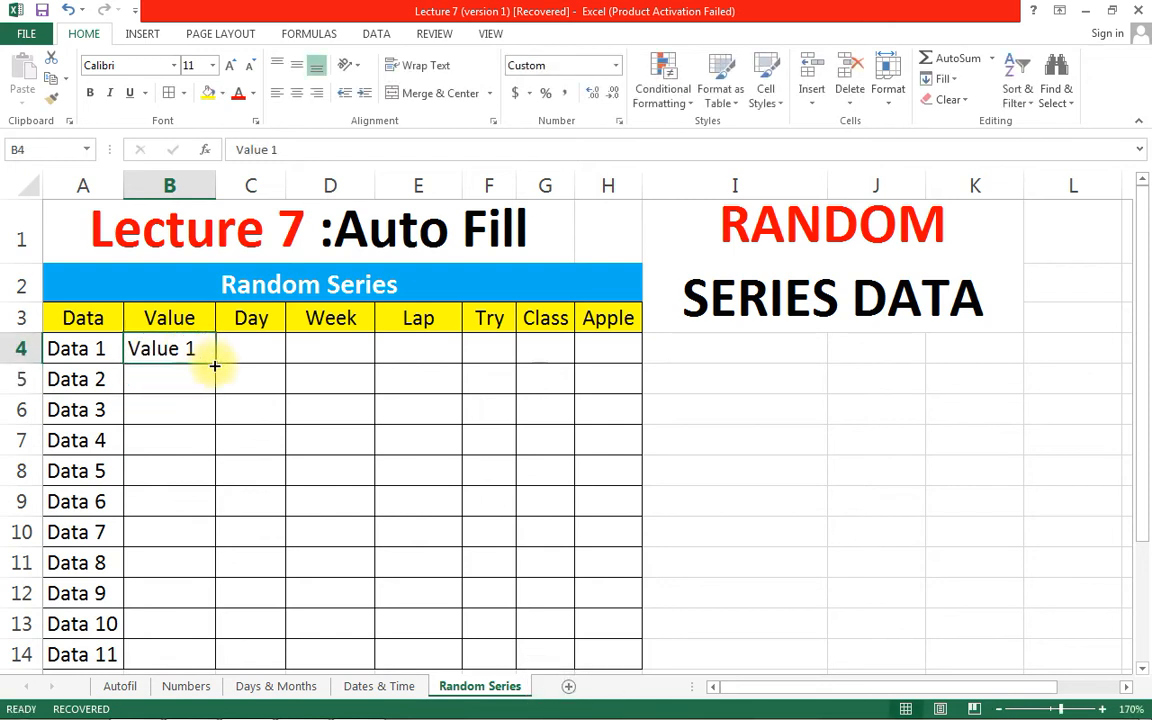
{"action": "double_click", "coordinate": [212, 360]}
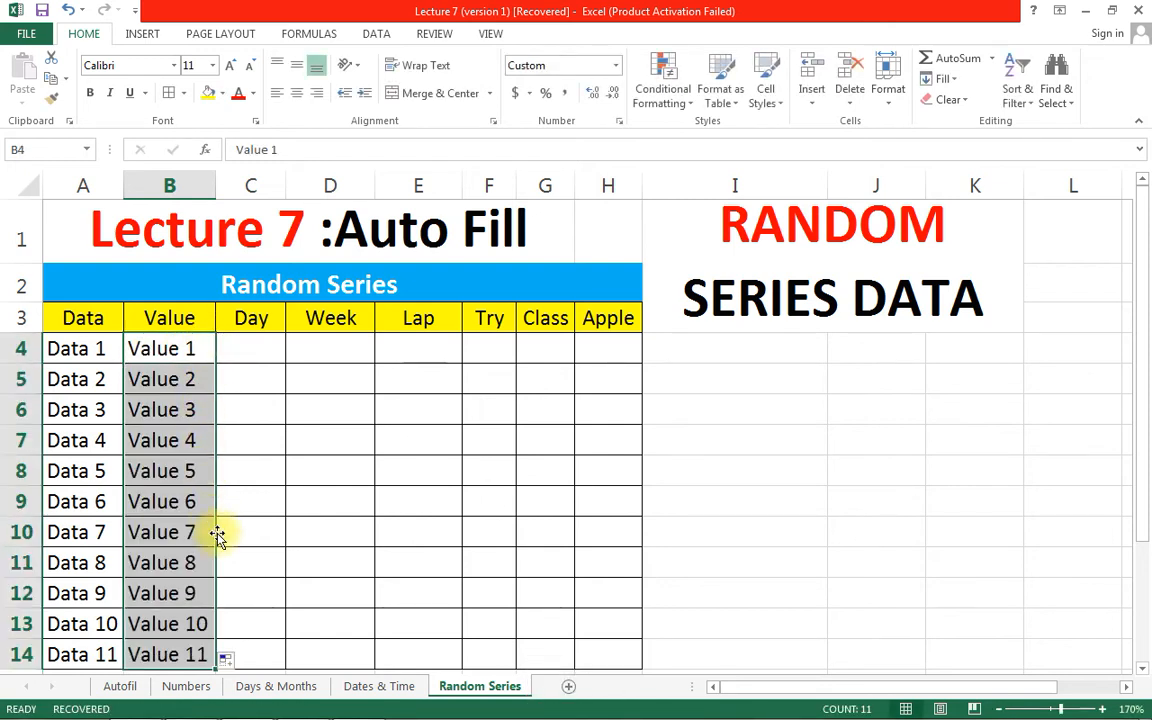
Enter Day 1 in C4 and auto-fill the series down to C14
{"action": "left_click", "coordinate": [252, 355]}
{"action": "type", "text": "Day 1"}
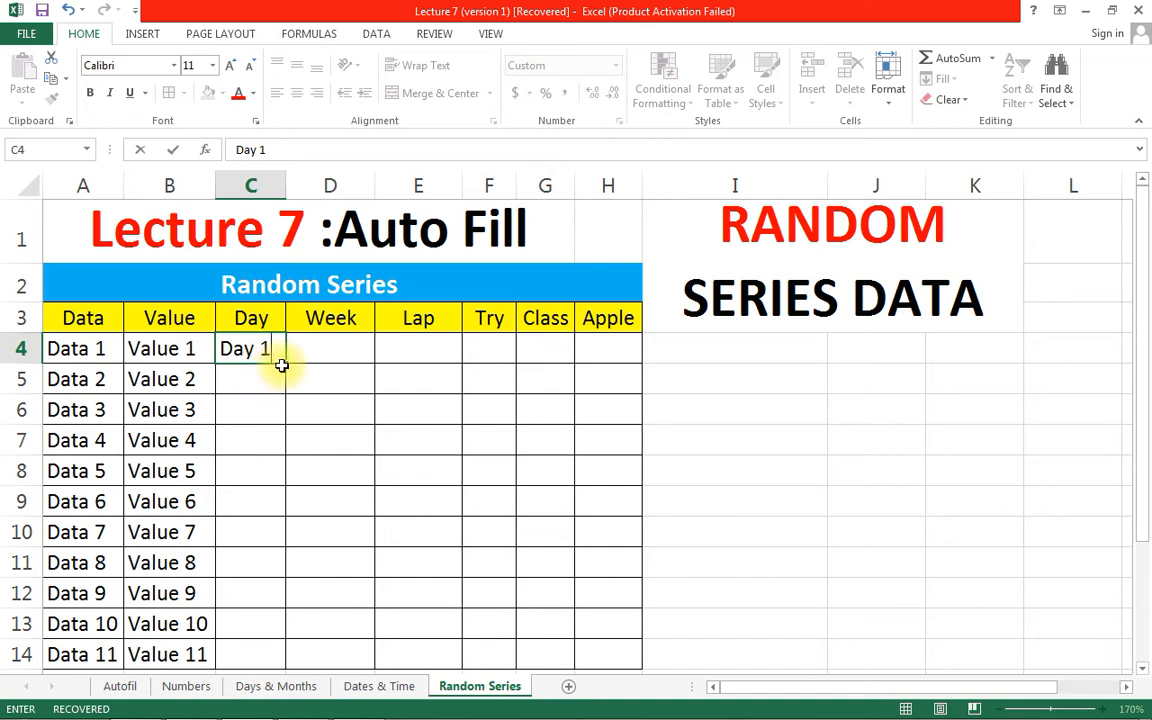
{"action": "double_click", "coordinate": [286, 364]}
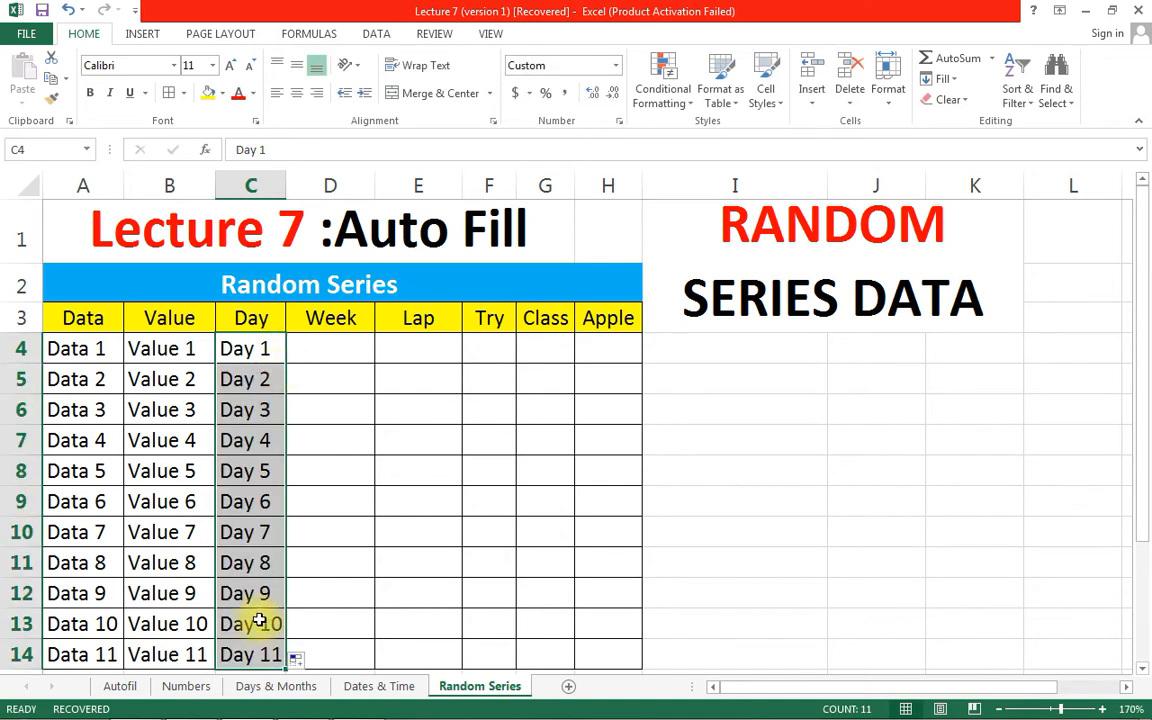
Enter Week 1 in D4 and auto-fill the series down to D14
{"action": "left_click", "coordinate": [343, 350]}
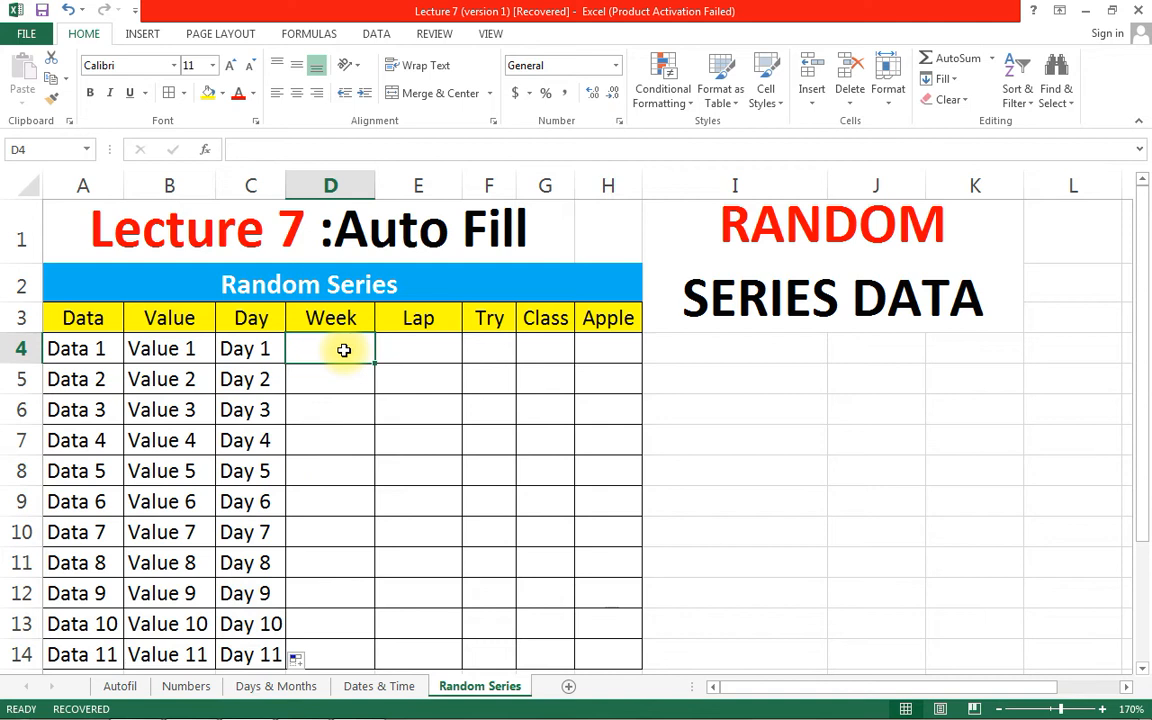
{"action": "type", "text": "Week"}
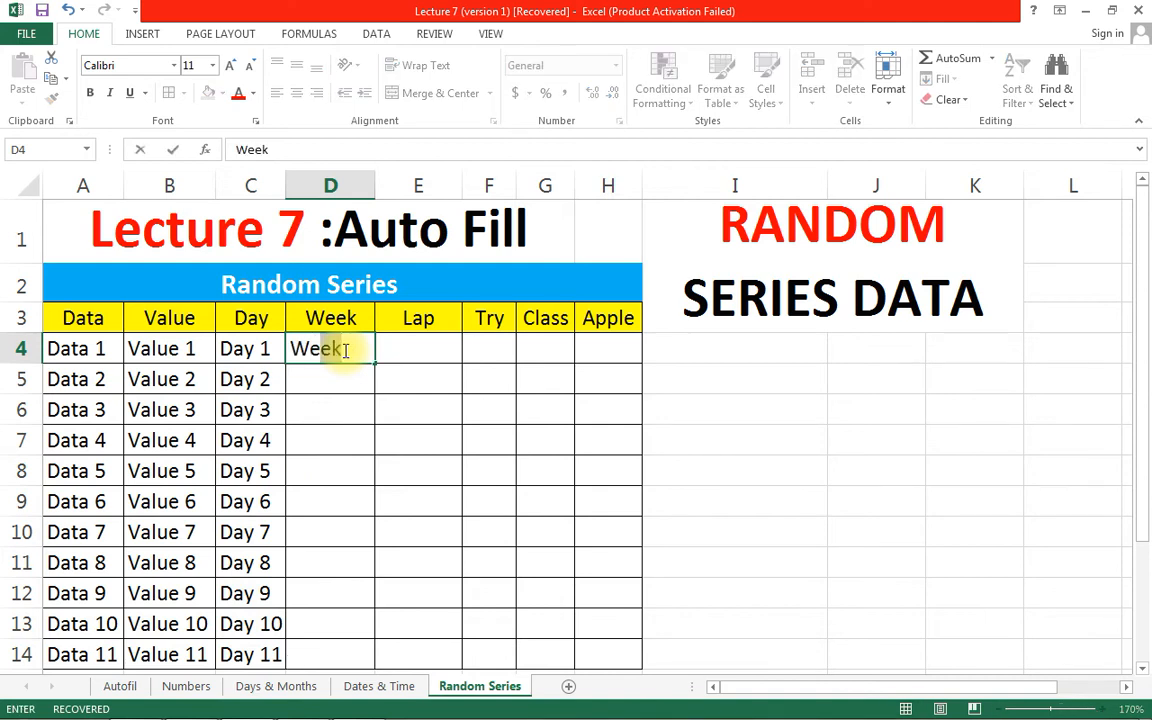
{"action": "key", "text": "BackSpace"}
{"action": "key", "text": "BackSpace"}
{"action": "type", "text": "ek 1"}
{"action": "left_click", "coordinate": [347, 350]}
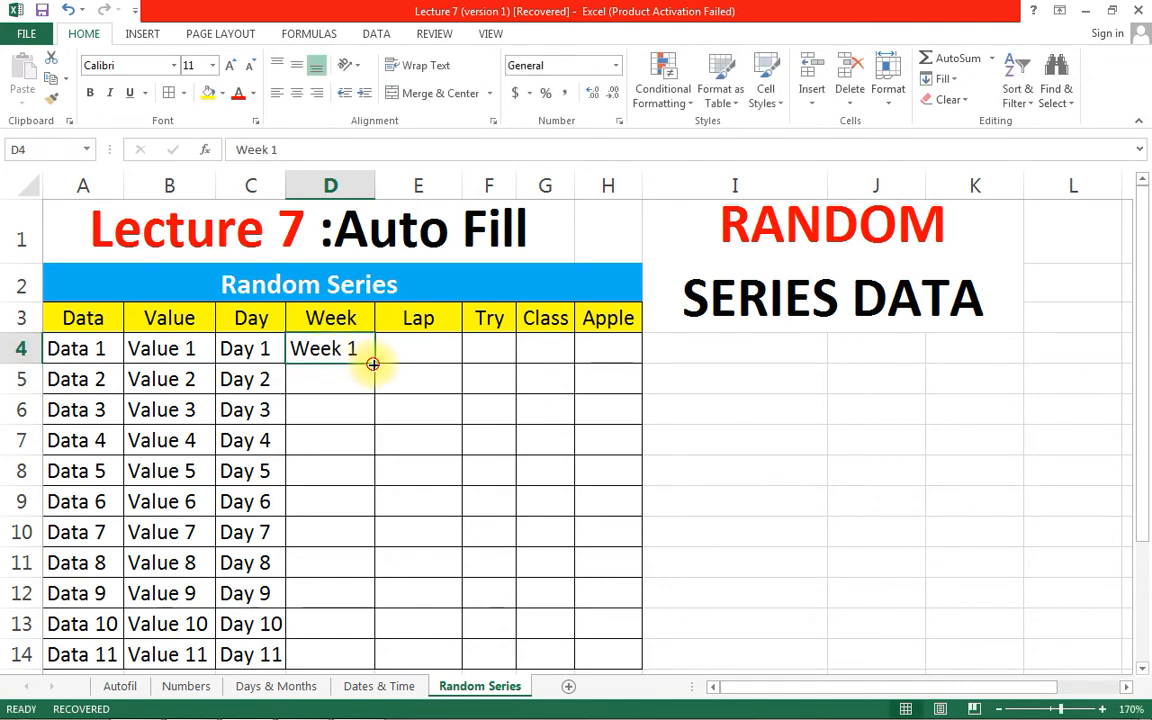
{"action": "left_click_drag", "start_coordinate": [373, 364], "coordinate": [345, 655]}
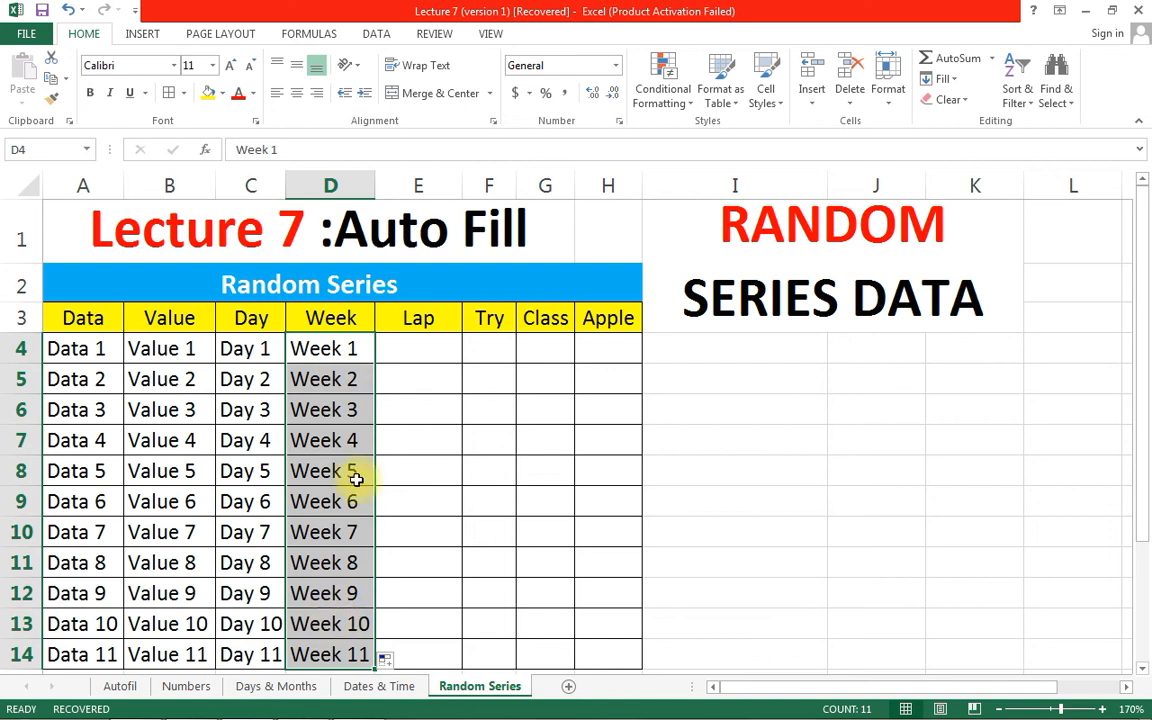
Keep the current Windows color scheme and stop the performance message from being shown again
{"action": "left_click", "coordinate": [418, 343]}
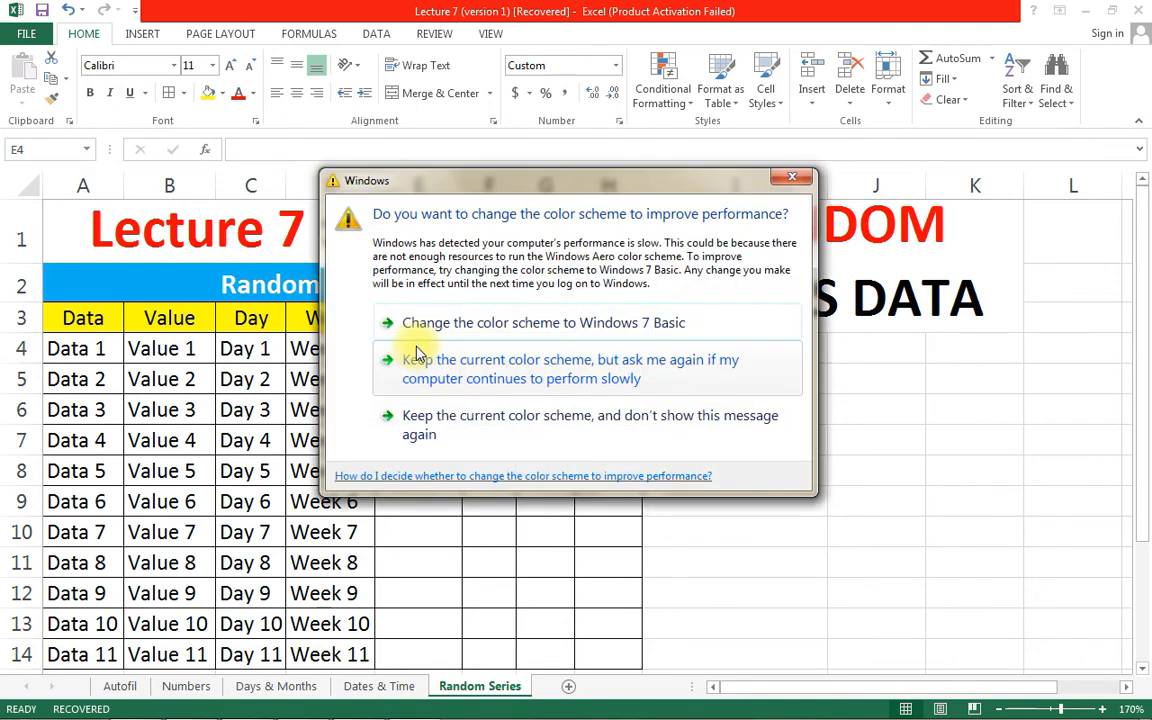
{"action": "left_click", "coordinate": [414, 416]}
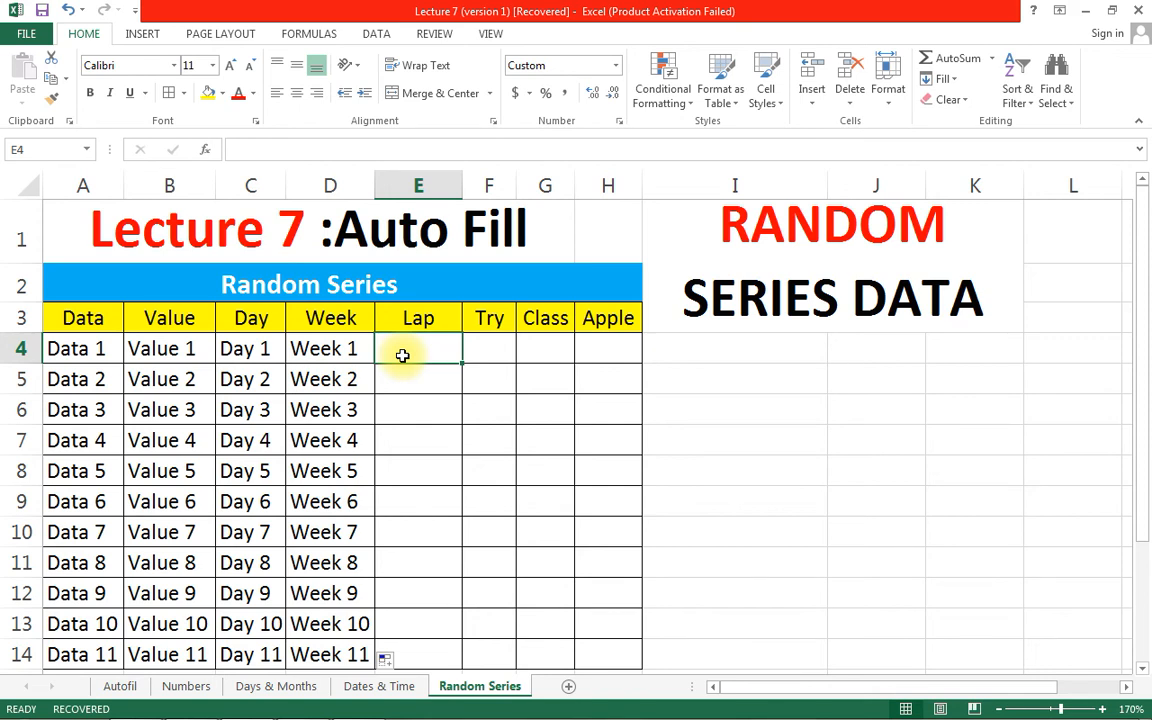
Enter Lap 1 in E4 and auto-fill the series down to E14
{"action": "type", "text": "La p 1"}
{"action": "left_click", "coordinate": [404, 381]}
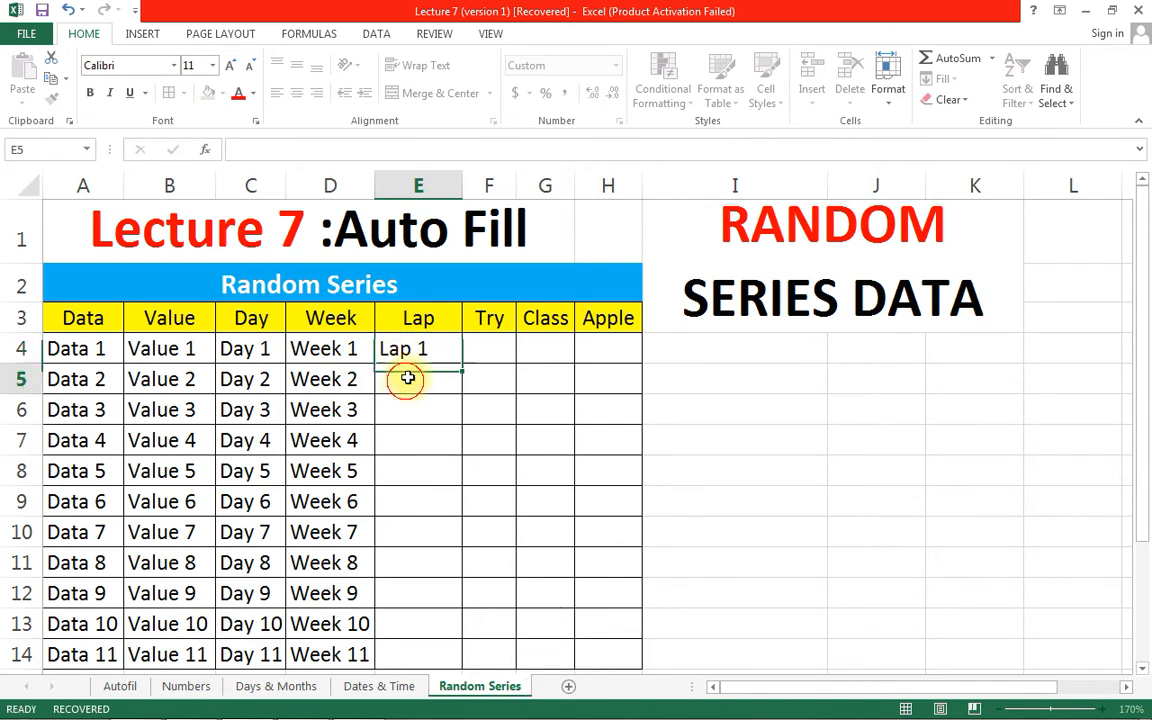
{"action": "left_click", "coordinate": [425, 348]}
{"action": "double_click", "coordinate": [459, 363]}
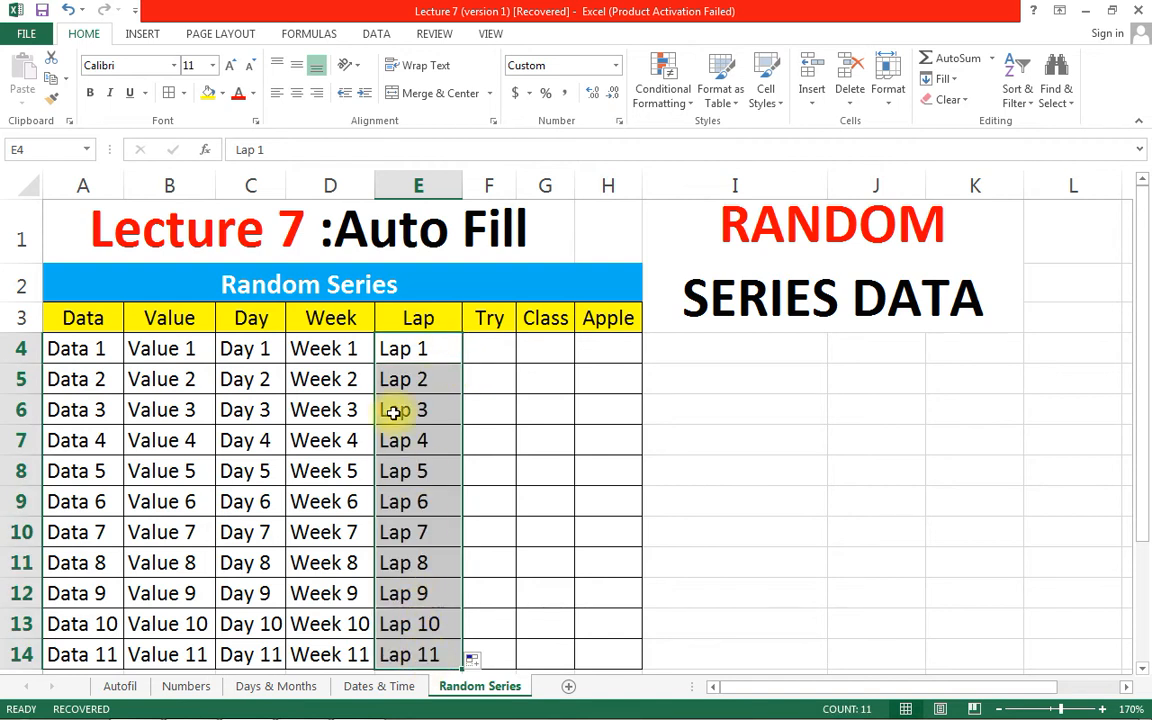
Clear the entries under Lap and fill E4:E14 with a series starting at Lap 5
{"action": "left_click", "coordinate": [413, 351]}
{"action": "left_click_drag", "start_coordinate": [415, 351], "coordinate": [435, 647]}
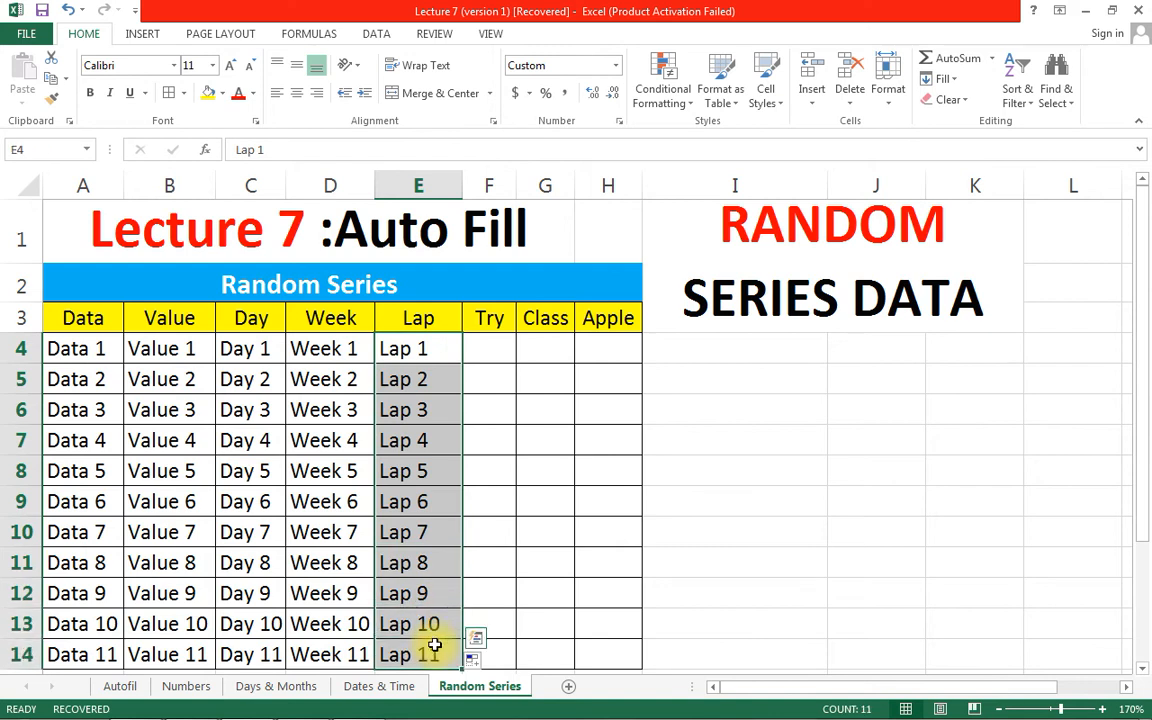
{"action": "key", "text": "Delete"}
{"action": "left_click", "coordinate": [431, 343]}
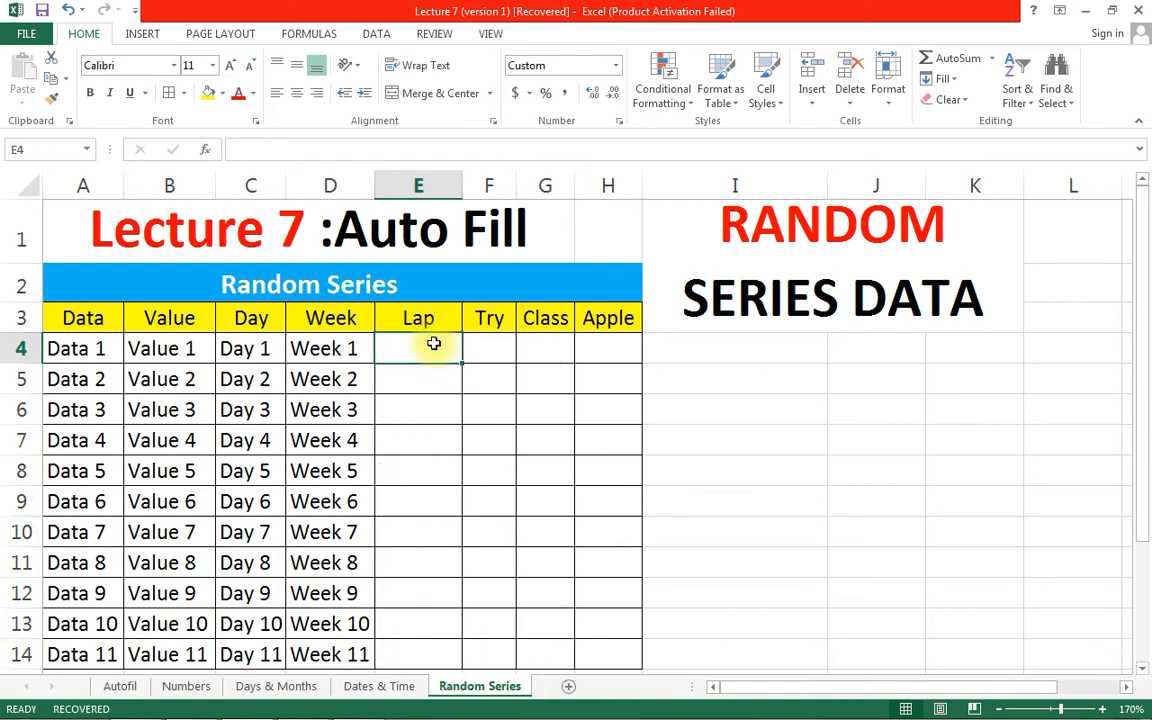
{"action": "type", "text": "Lap 5"}
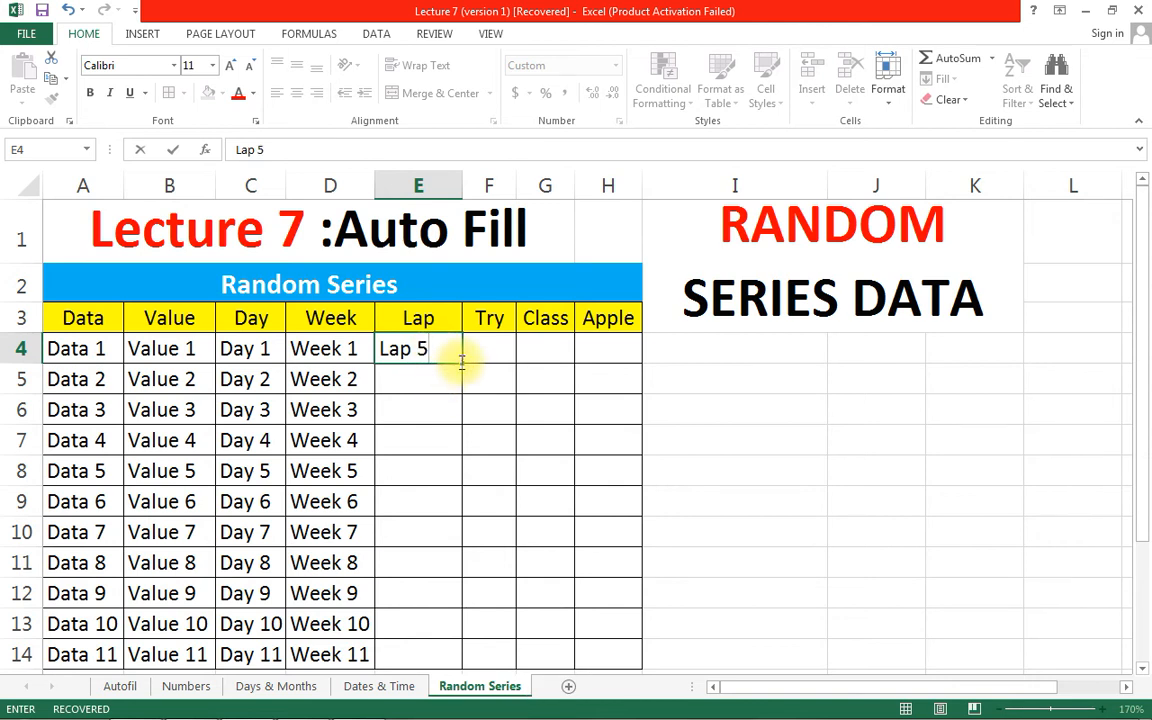
{"action": "left_click_drag", "start_coordinate": [462, 362], "coordinate": [432, 655]}
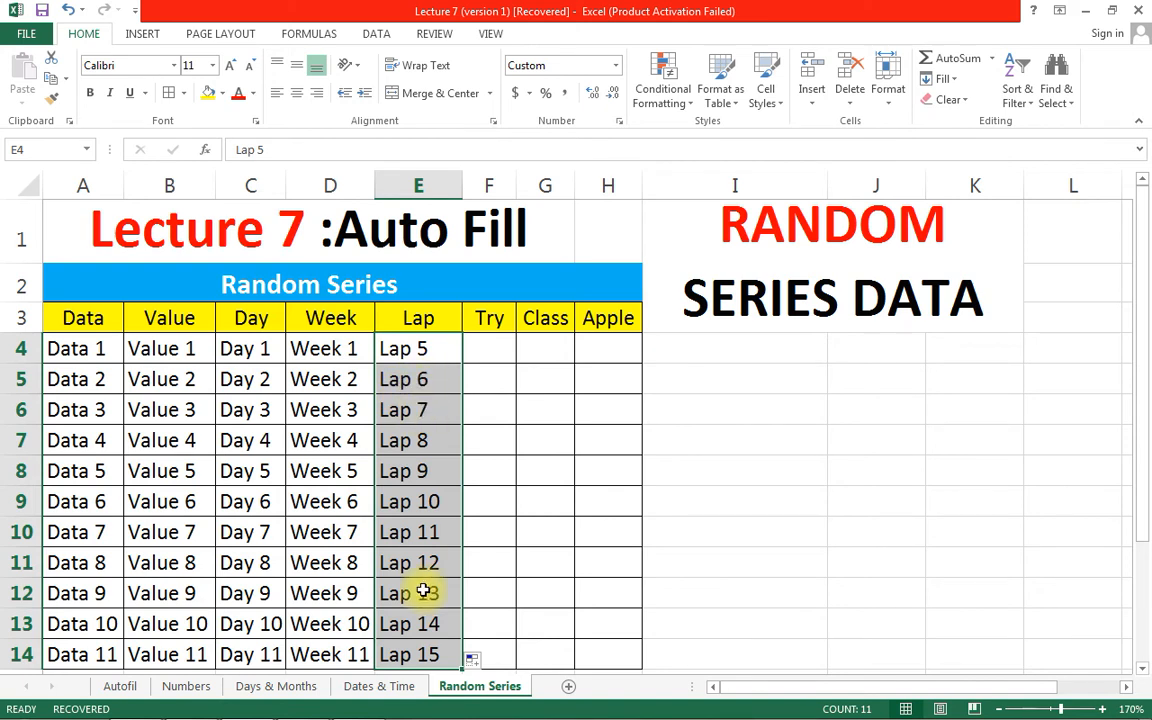
Enter Try 1 in F4, auto-fill the series down to F14 and auto-fit the width of column F
{"action": "left_click", "coordinate": [496, 348]}
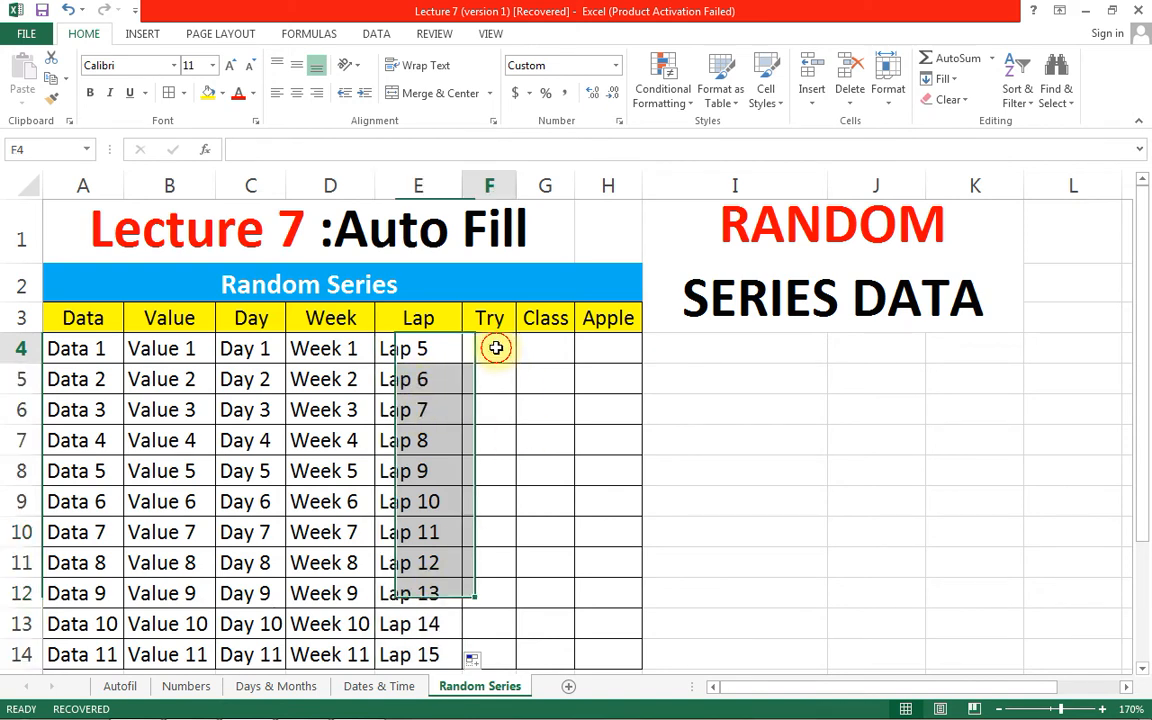
{"action": "type", "text": "Try 1"}
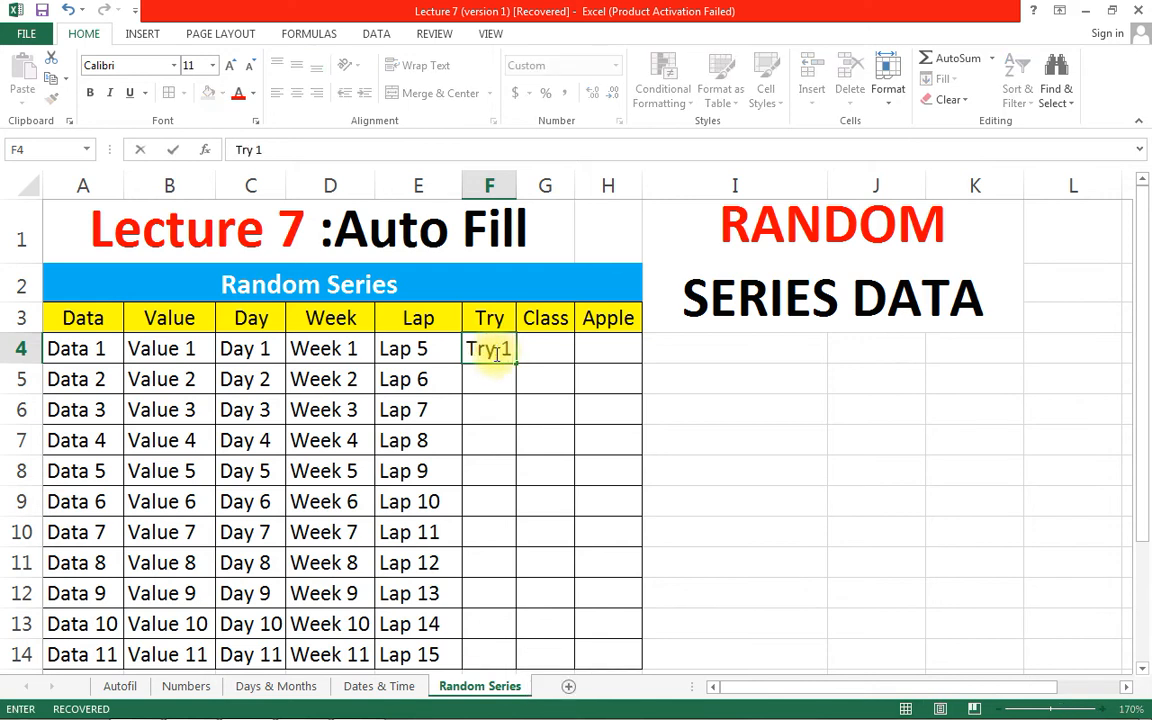
{"action": "key", "text": "Return"}
{"action": "left_click", "coordinate": [505, 356]}
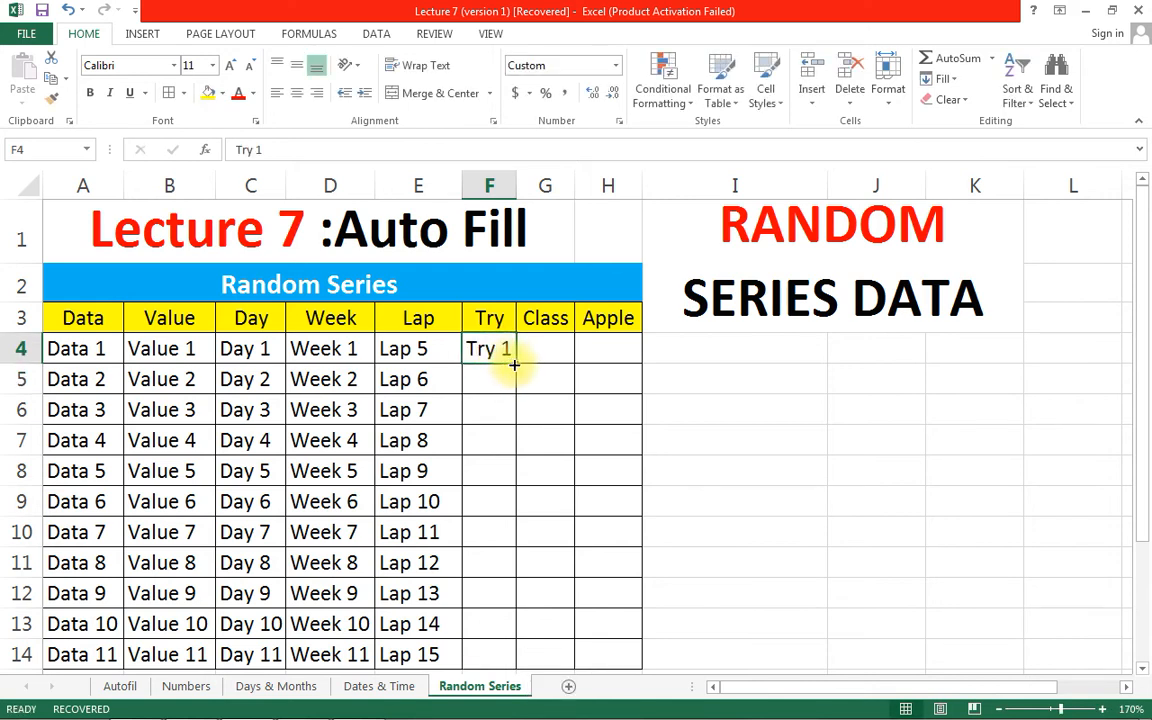
{"action": "double_click", "coordinate": [516, 363]}
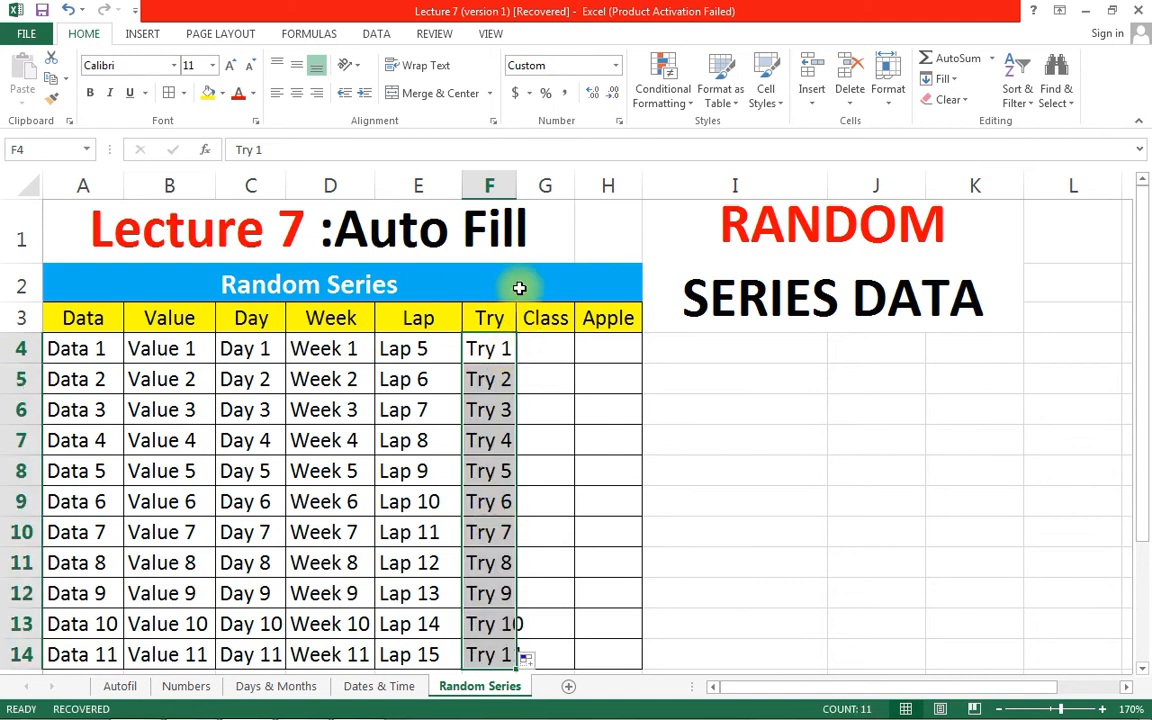
{"action": "double_click", "coordinate": [514, 185]}
Clear F5:F14 and enter Try 4 in F5 as the second value of the series
{"action": "left_click_drag", "start_coordinate": [496, 349], "coordinate": [504, 653]}
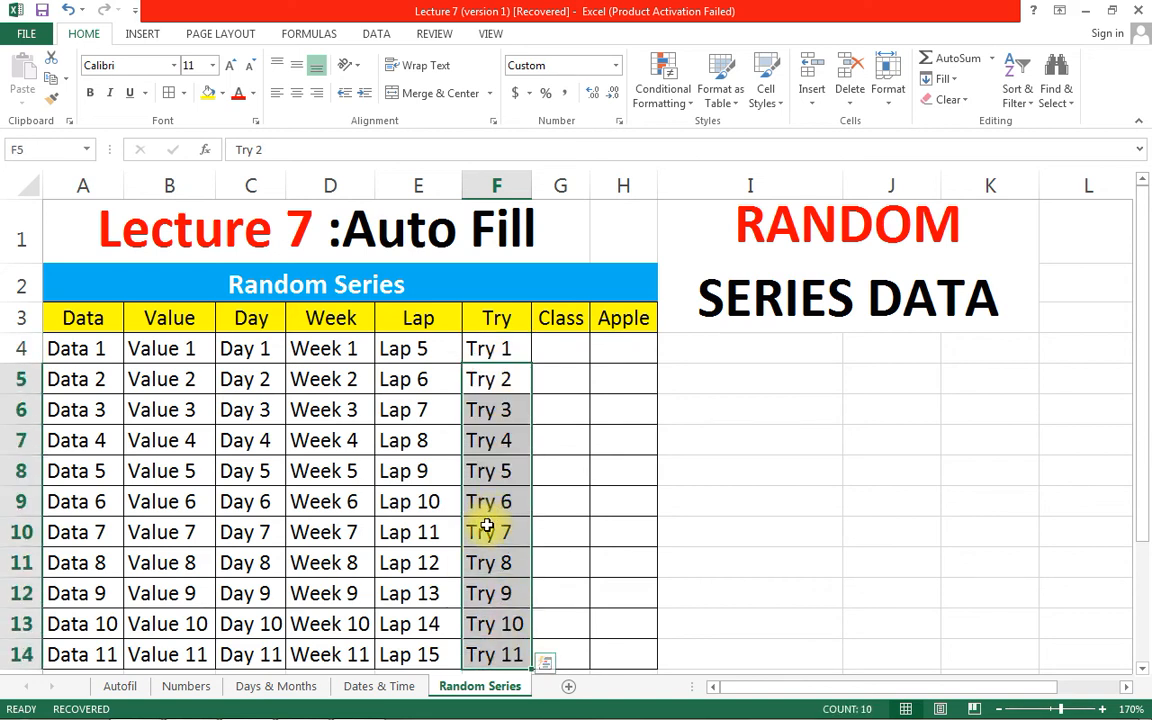
{"action": "key", "text": "Delete"}
{"action": "left_click", "coordinate": [478, 375]}
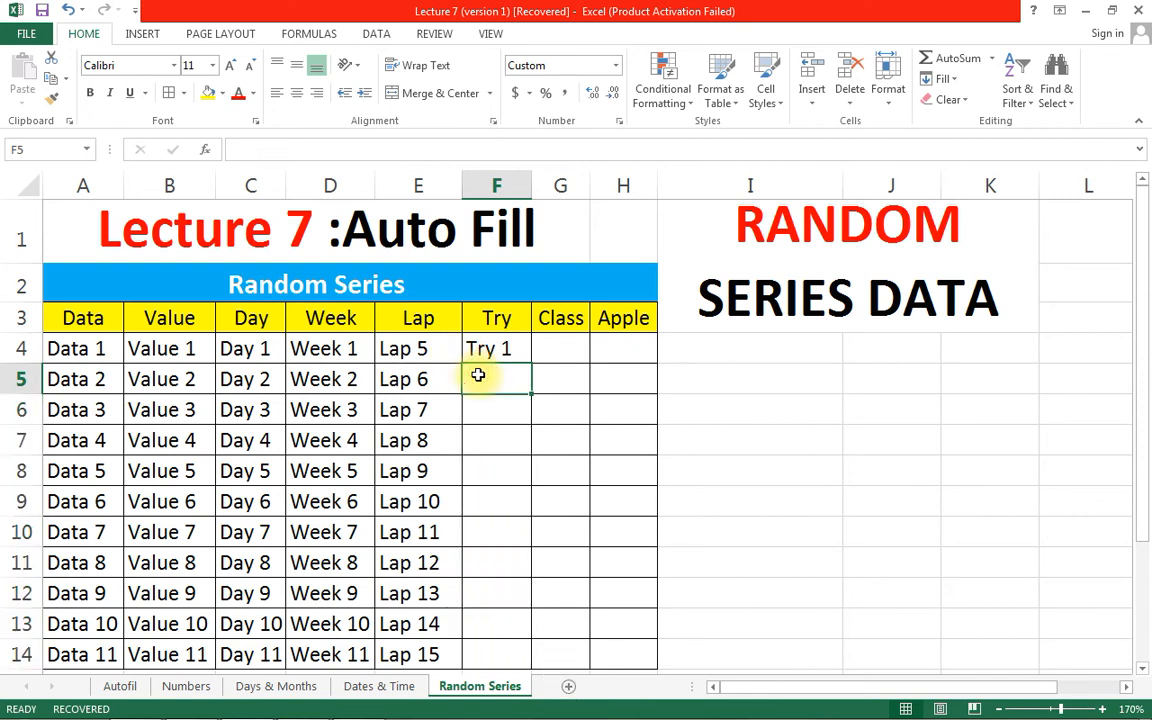
{"action": "type", "text": "Try "}
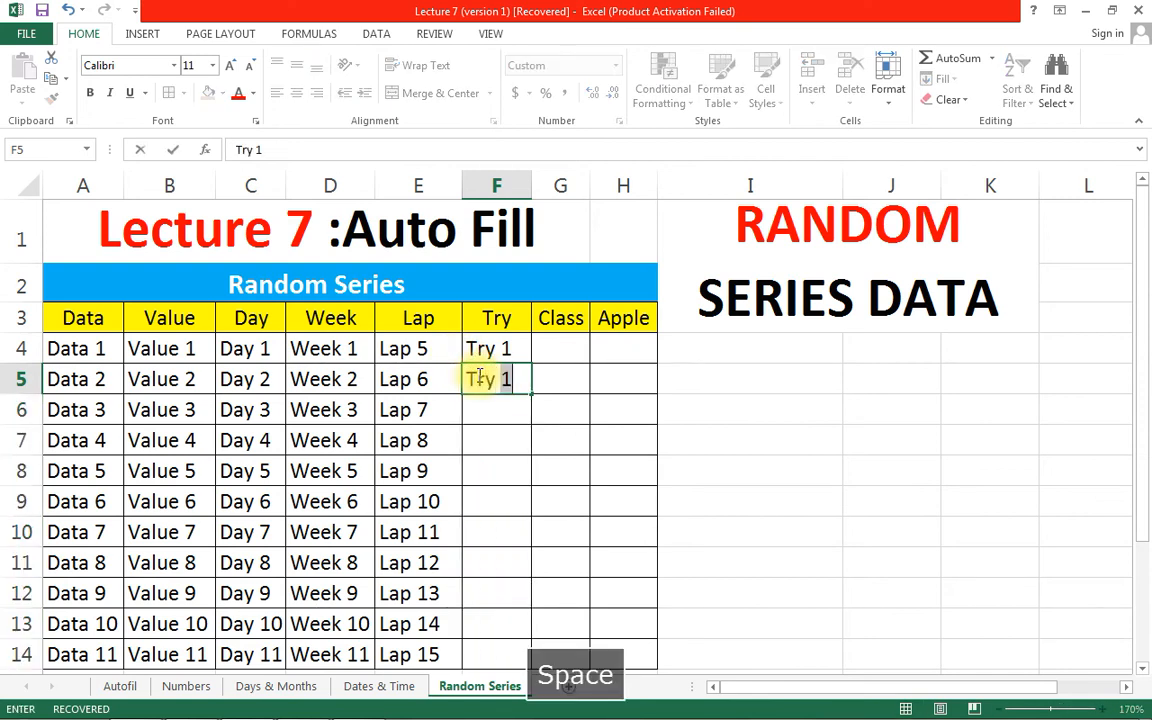
{"action": "type", "text": "4"}
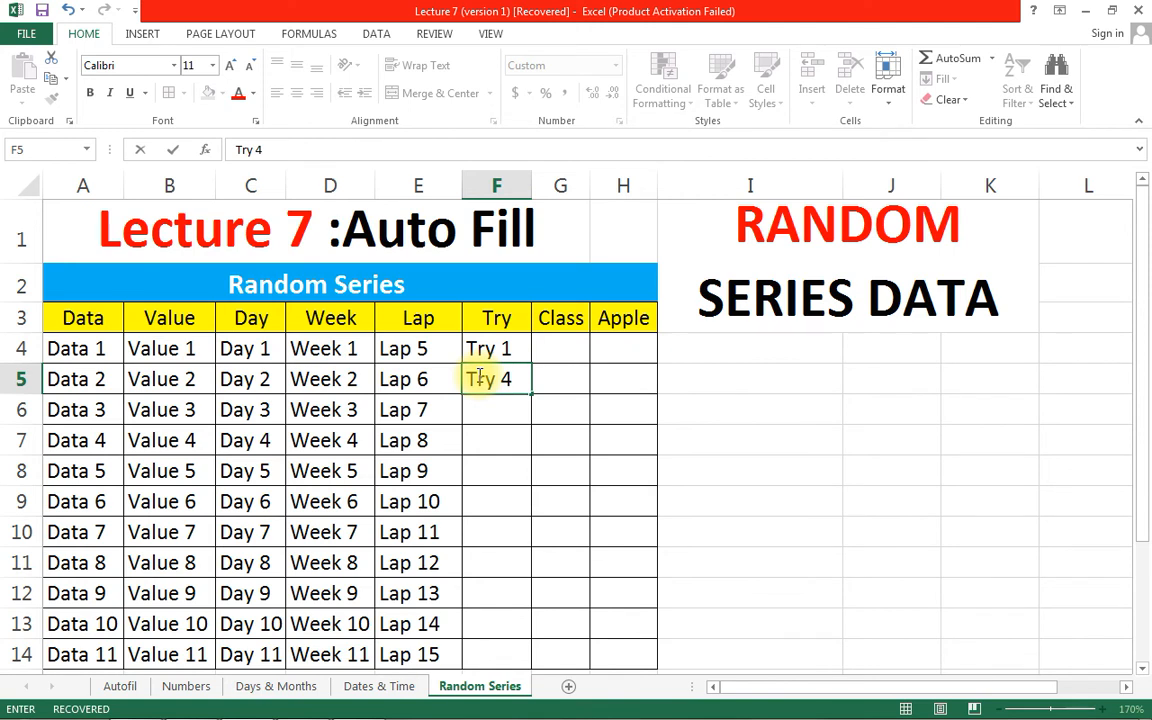
{"action": "key", "text": "Return"}
Auto-fill the pattern from Try 1 and Try 4 in F4:F5 down to F14
{"action": "left_click", "coordinate": [500, 350]}
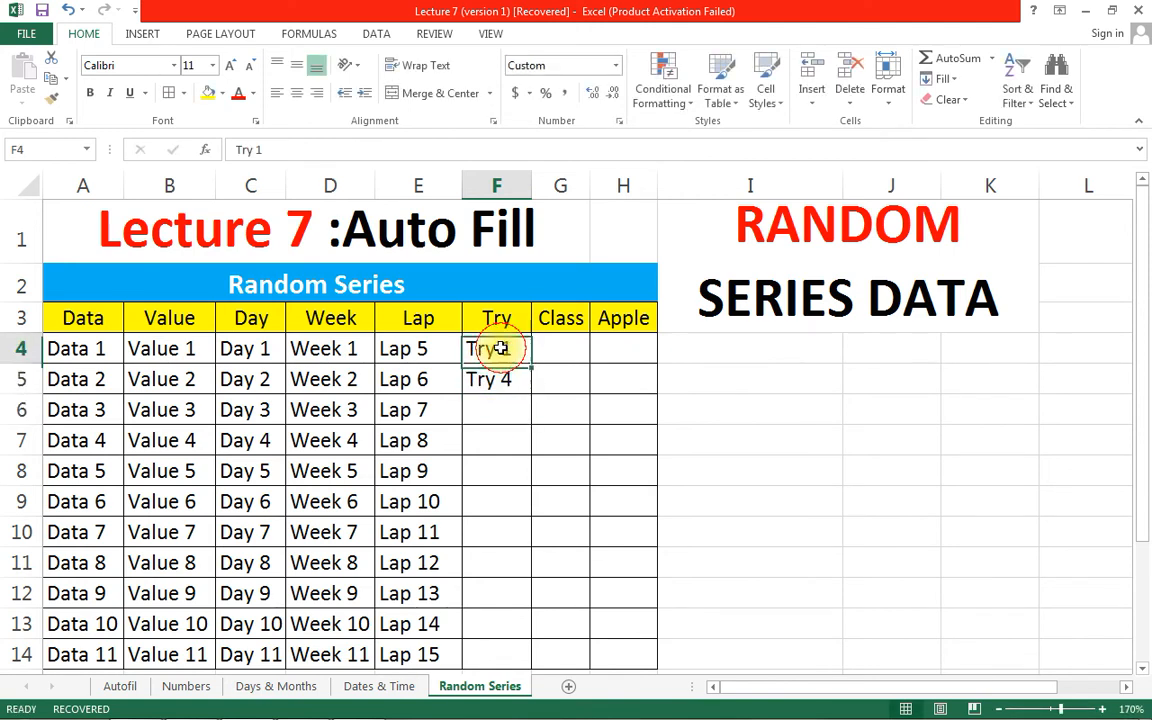
{"action": "left_click_drag", "start_coordinate": [497, 348], "coordinate": [492, 375]}
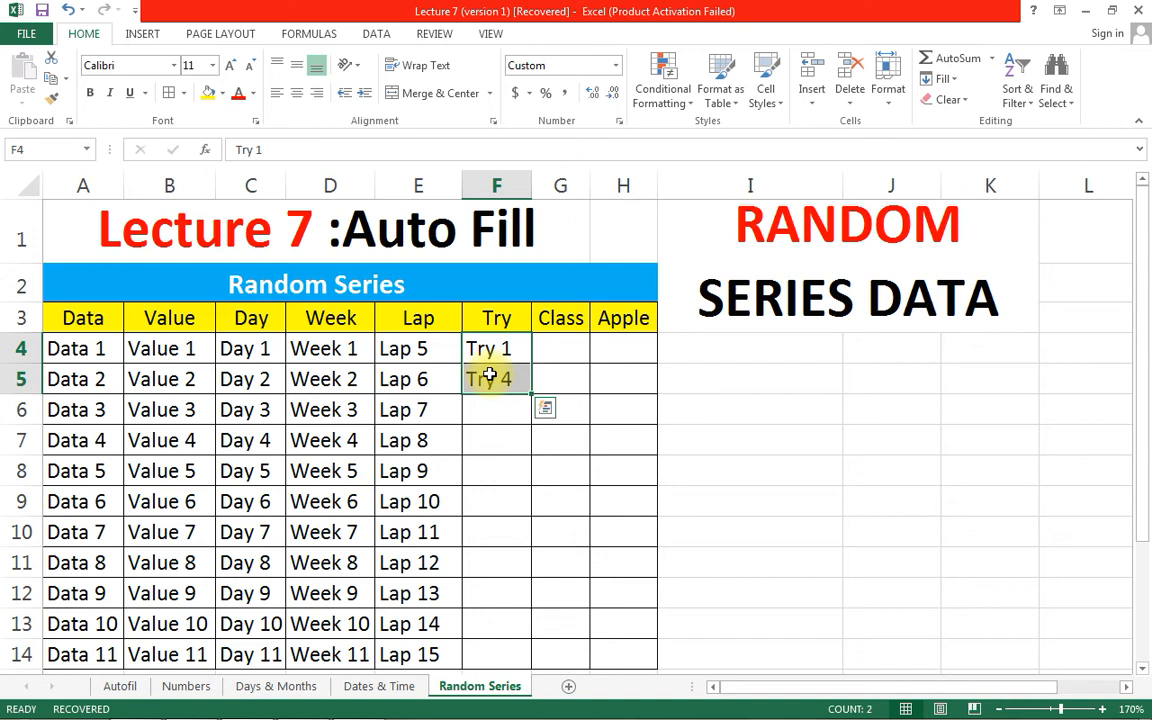
{"action": "key", "text": "F9"}
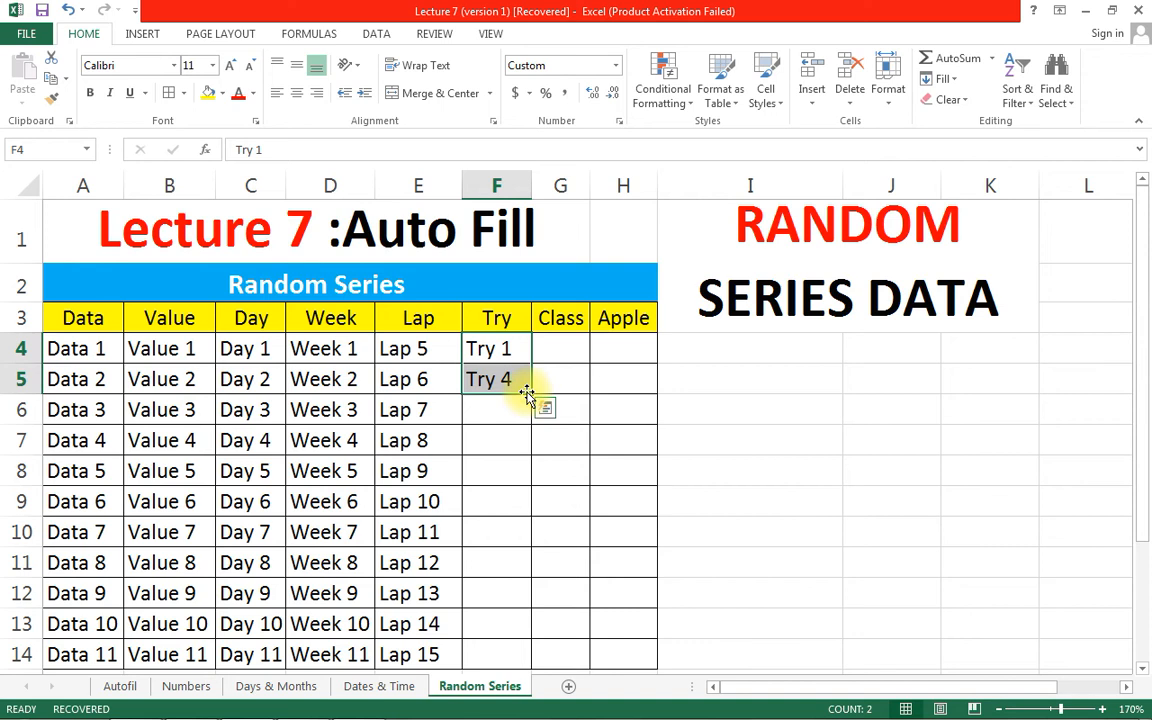
{"action": "double_click", "coordinate": [531, 393]}
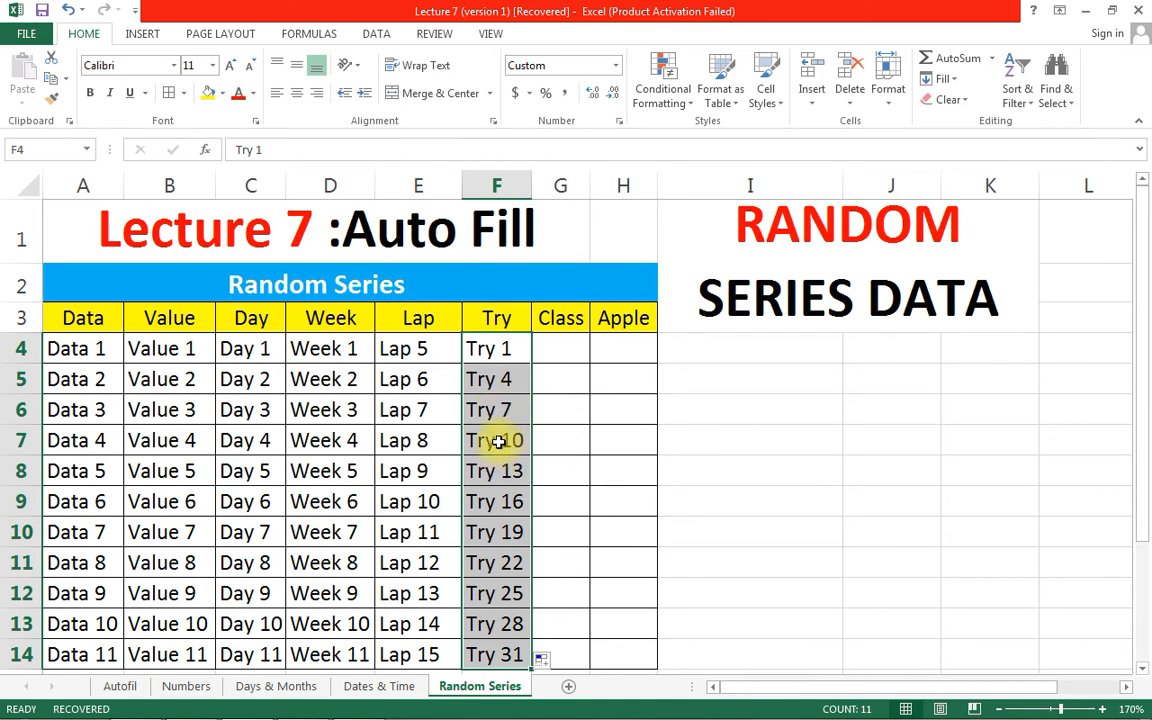
Enter Cass 1 in G4, auto-fill the series down to G14 and auto-fit the width of column G
{"action": "left_click", "coordinate": [553, 353]}
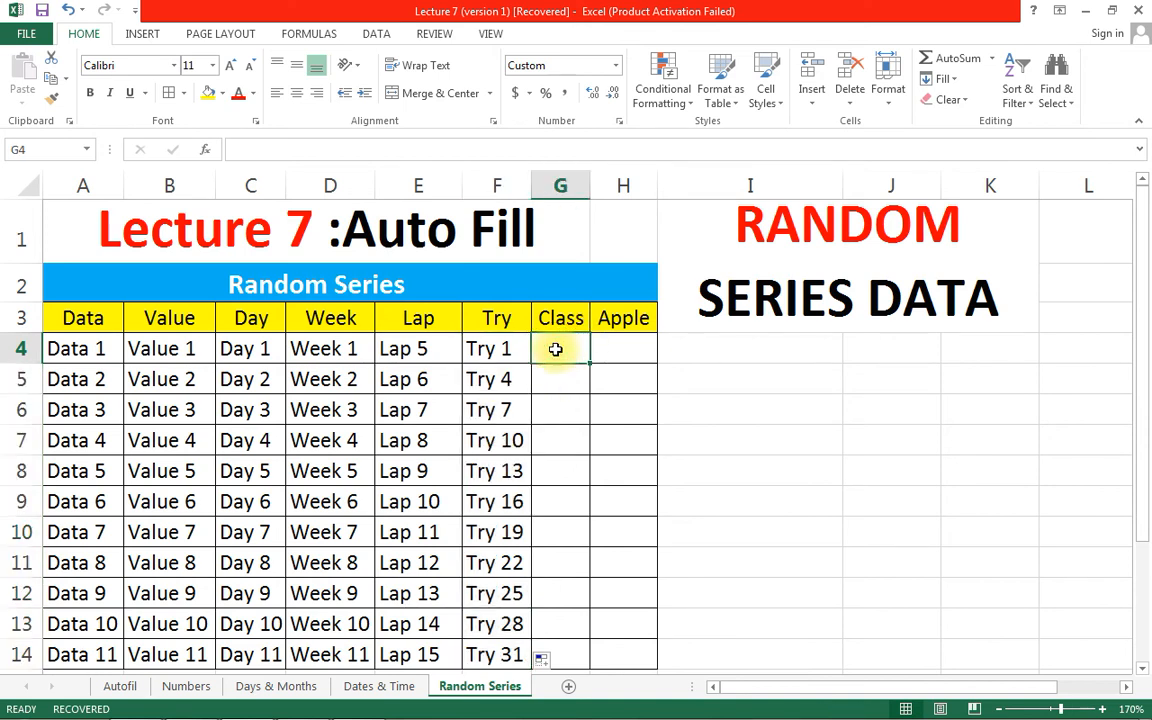
{"action": "type", "text": "Cass 1"}
{"action": "left_click", "coordinate": [558, 380]}
{"action": "left_click", "coordinate": [570, 350]}
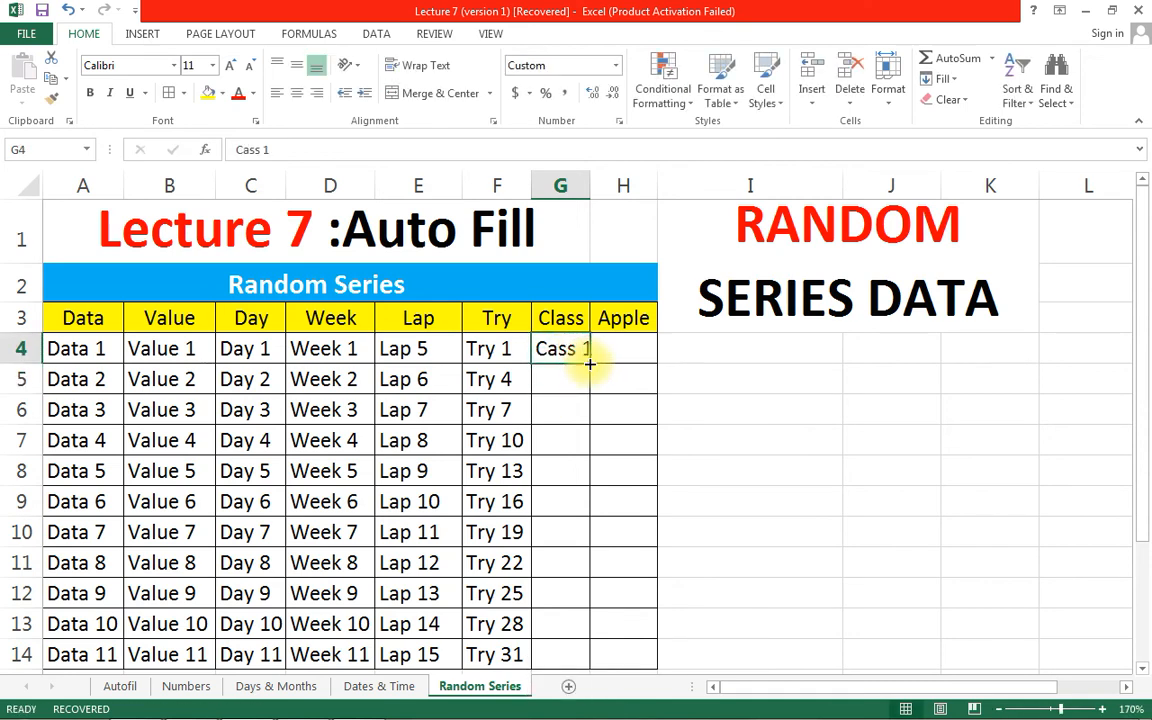
{"action": "double_click", "coordinate": [590, 364]}
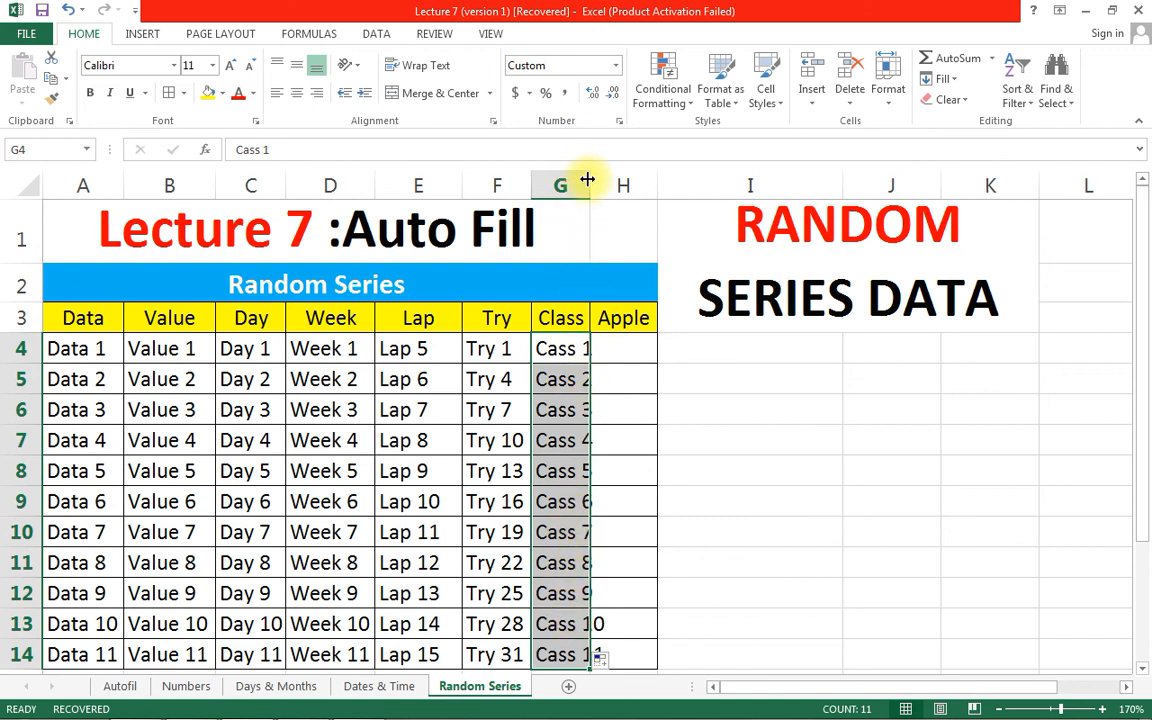
{"action": "double_click", "coordinate": [588, 179]}
Enter Apple 1 in H4, auto-fill the series down to H14 and auto-fit the width of column H
{"action": "left_click", "coordinate": [630, 355]}
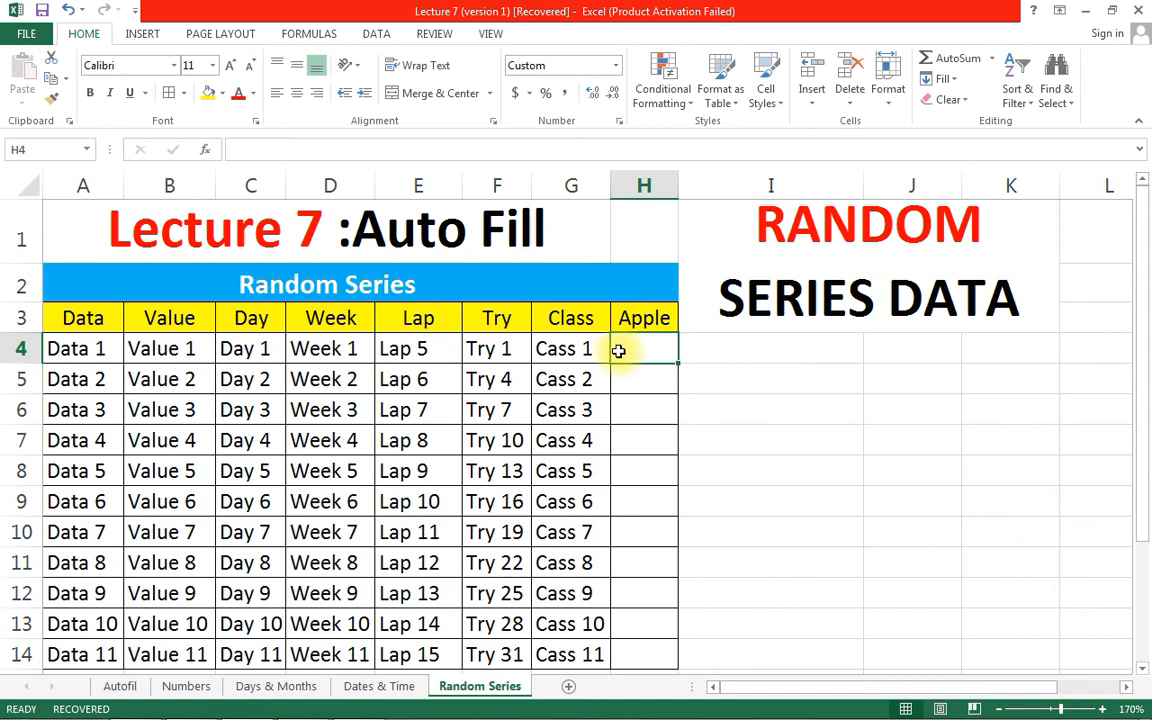
{"action": "type", "text": "Apple "}
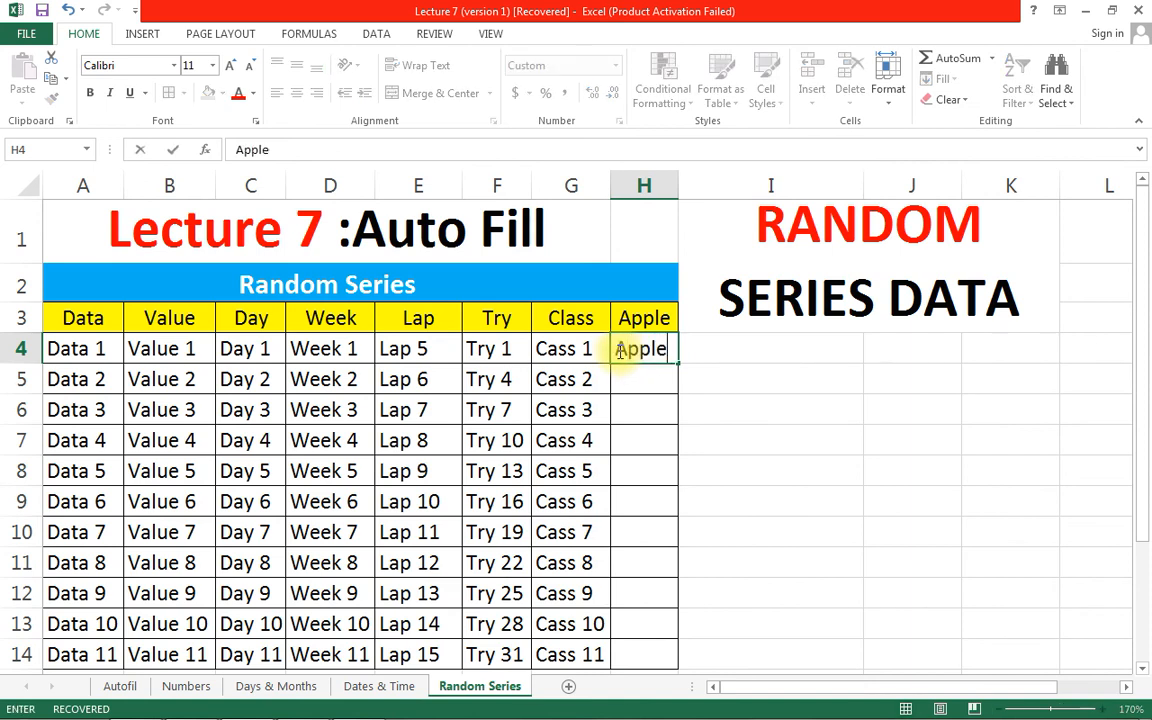
{"action": "type", "text": "1"}
{"action": "left_click", "coordinate": [656, 386]}
{"action": "left_click", "coordinate": [658, 347]}
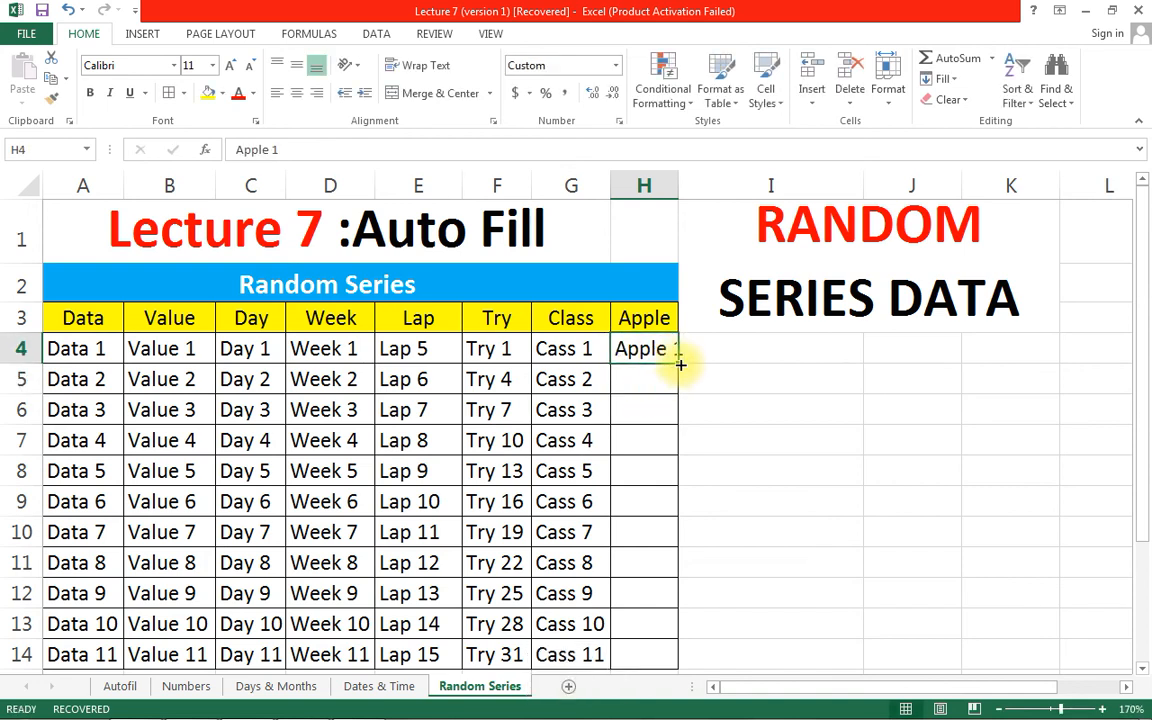
{"action": "double_click", "coordinate": [677, 365]}
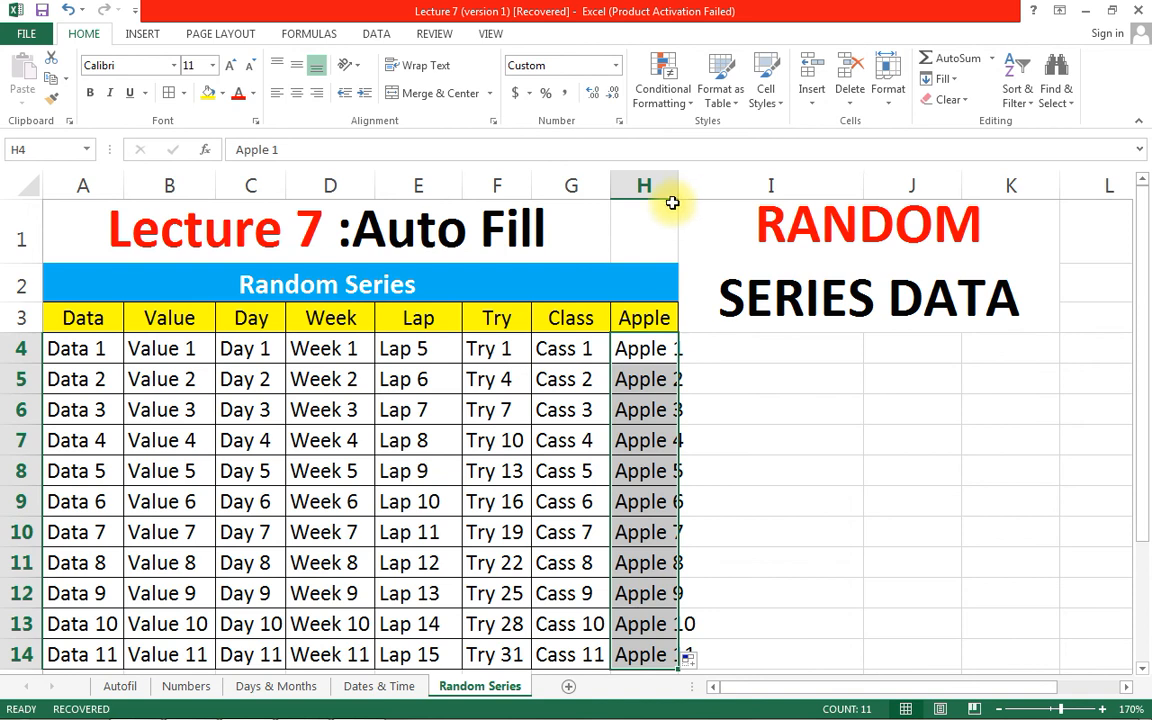
{"action": "double_click", "coordinate": [680, 185]}
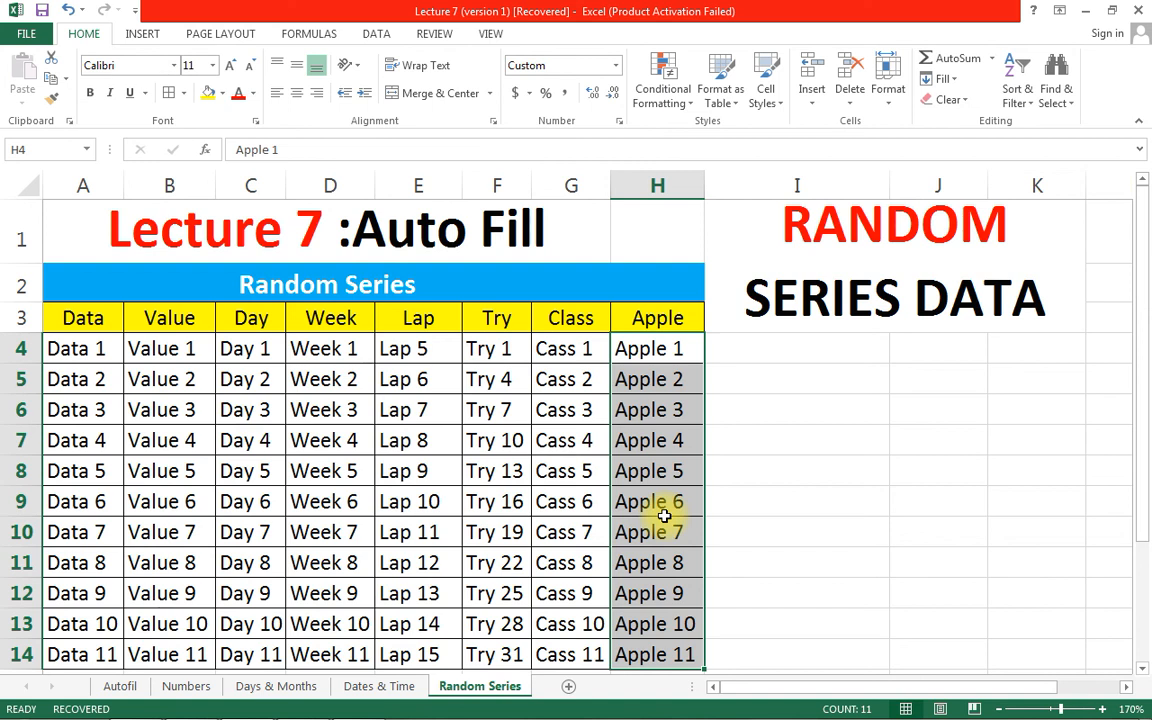
{"action": "key", "text": "F9"}
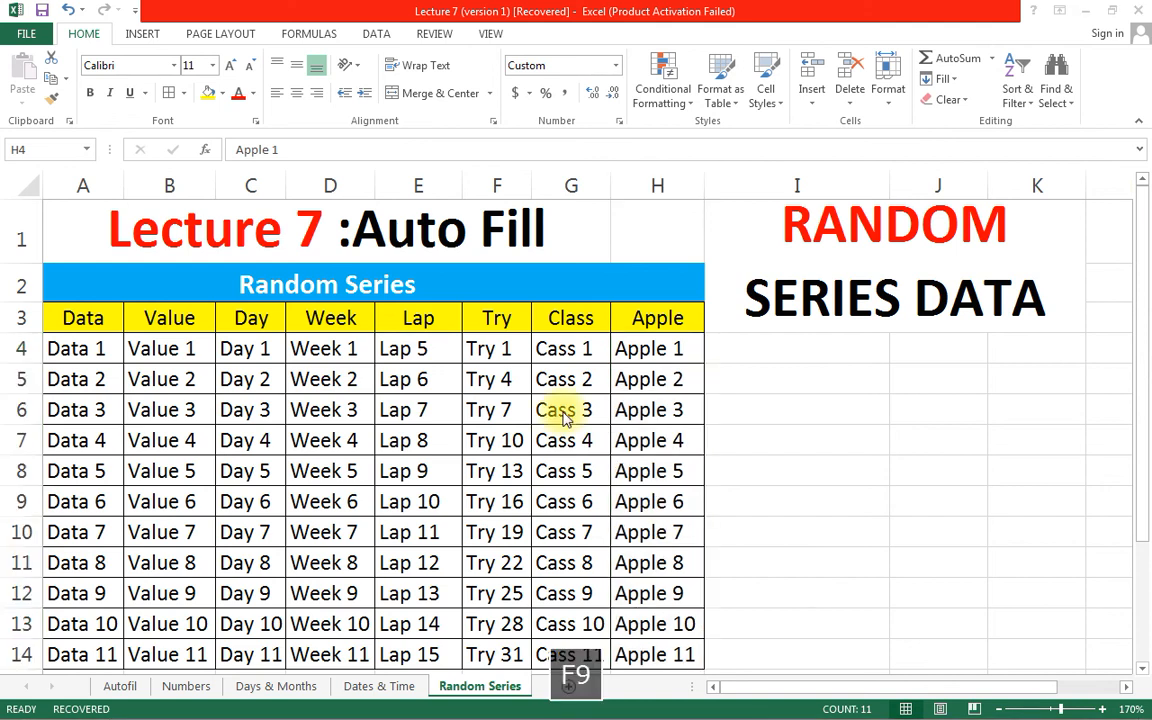